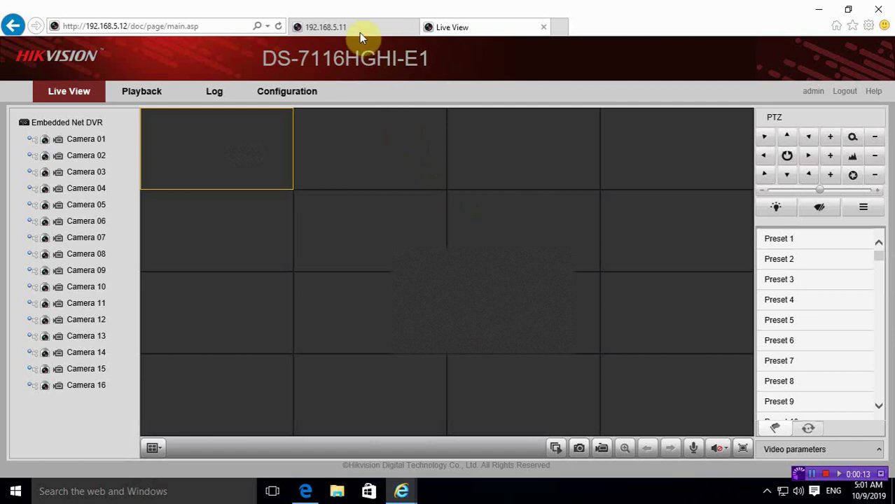
Step: Switch between the two DVR pages and play Camera 02 live in the first tile
left_click(359, 27)
left_click(451, 27)
left_click(367, 29)
left_click(452, 28)
left_click(76, 161)
left_click(340, 26)
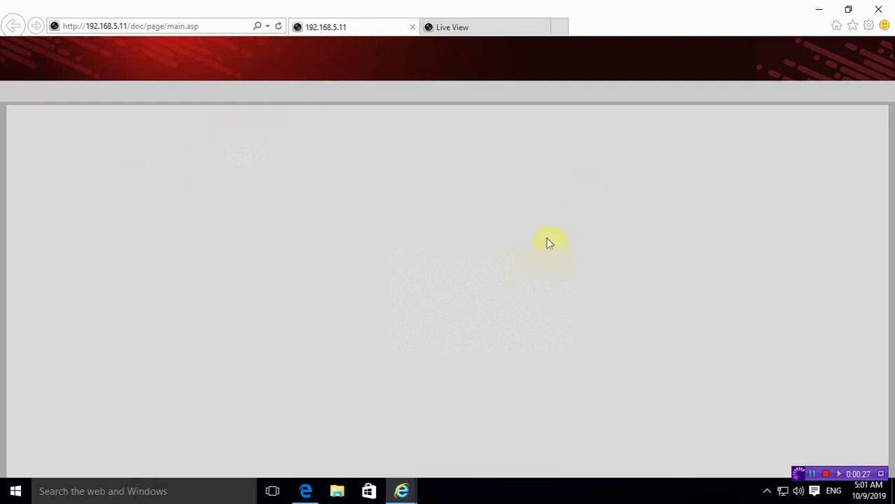
Step: Return to the Live View camera grid, then close all browser tabs at once
left_click(457, 23)
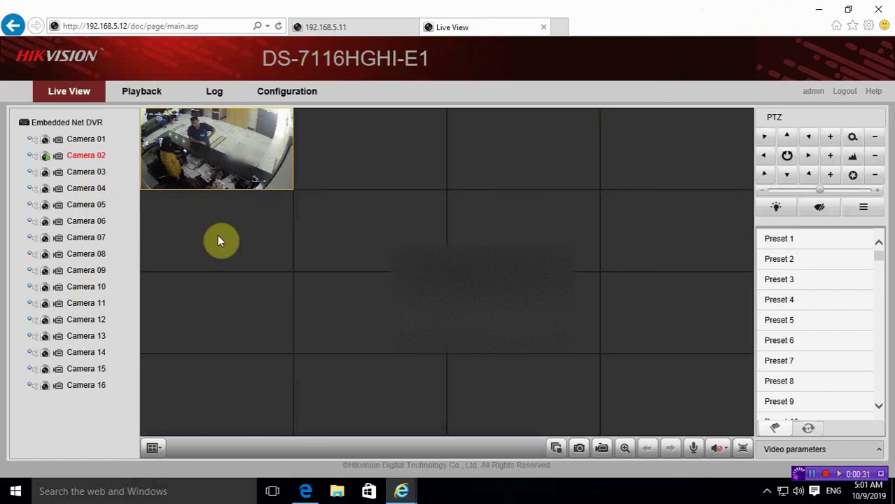
left_click(880, 9)
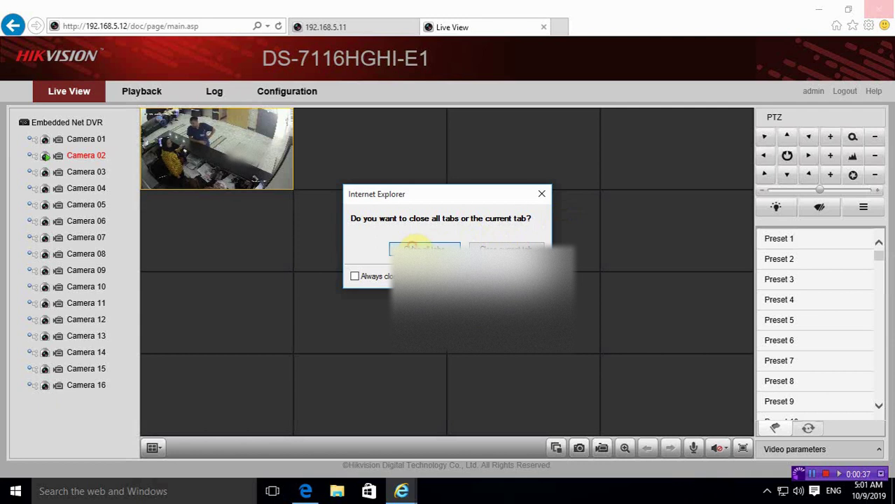
left_click(415, 245)
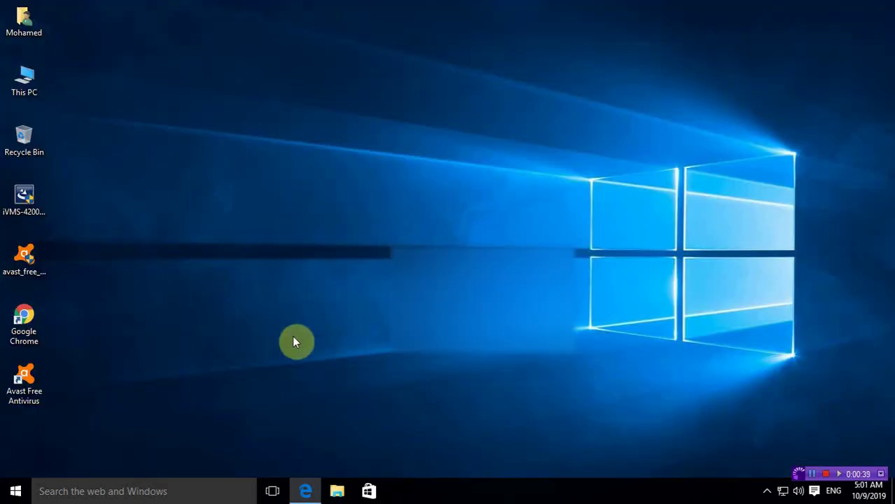
Step: Launch the iVMS-4200 installer from the desktop and allow it through User Account Control
left_click(40, 200)
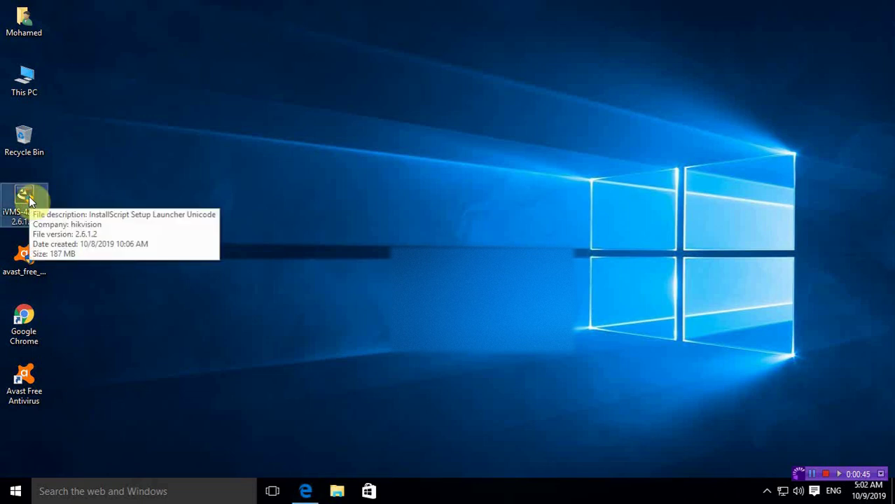
double_click(28, 196)
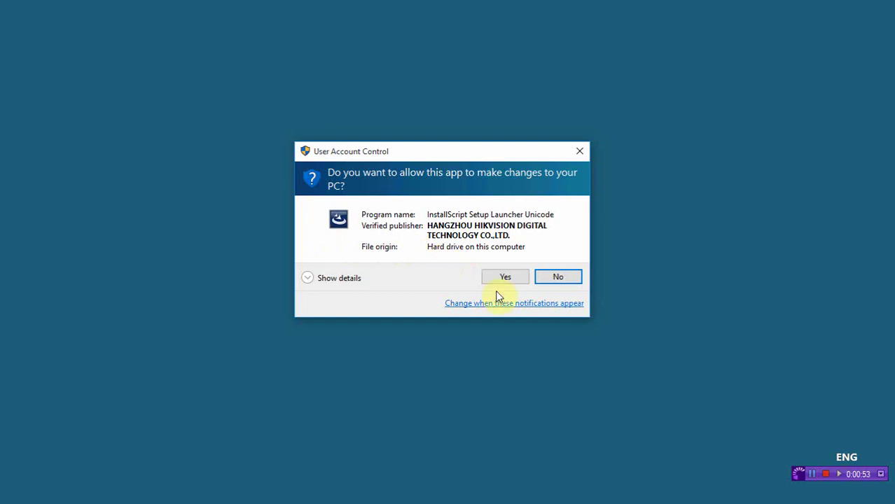
left_click(514, 276)
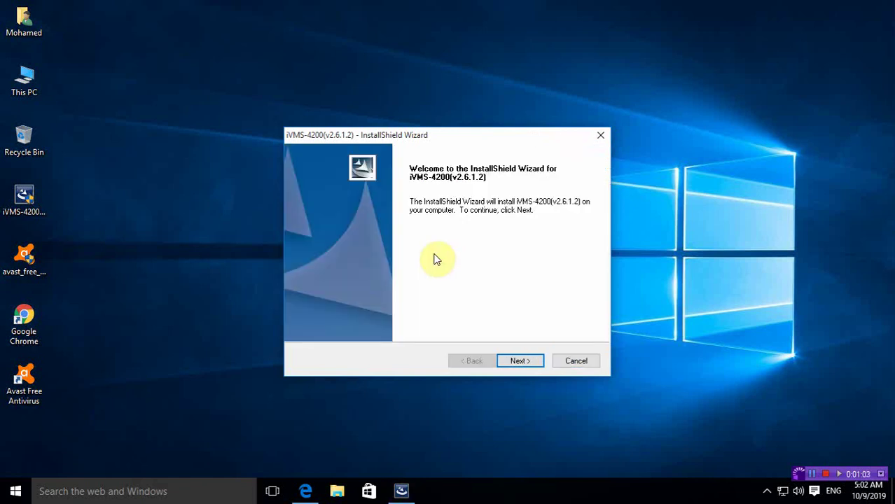
Step: Move past the welcome page and accept the licence agreement terms
left_click(537, 365)
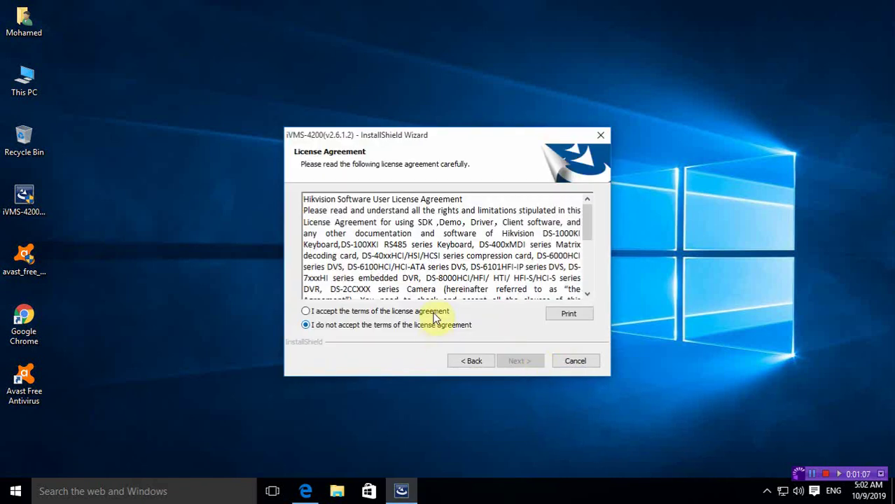
left_click(429, 310)
left_click(520, 361)
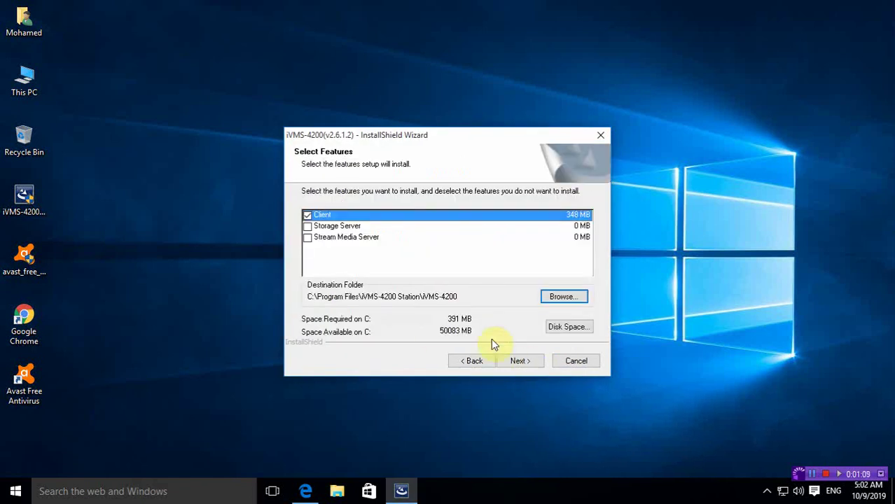
Step: Leave only the Client feature selected in the default installation folder
left_click(324, 227)
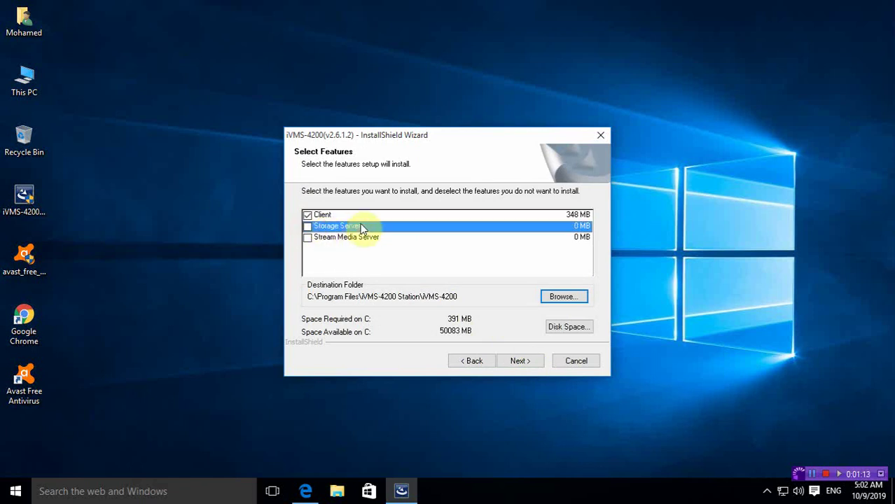
left_click(307, 227)
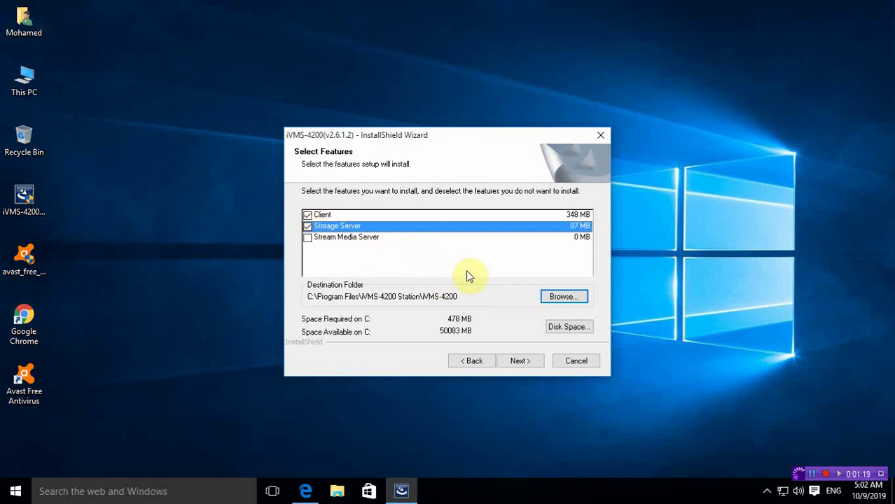
left_click(307, 226)
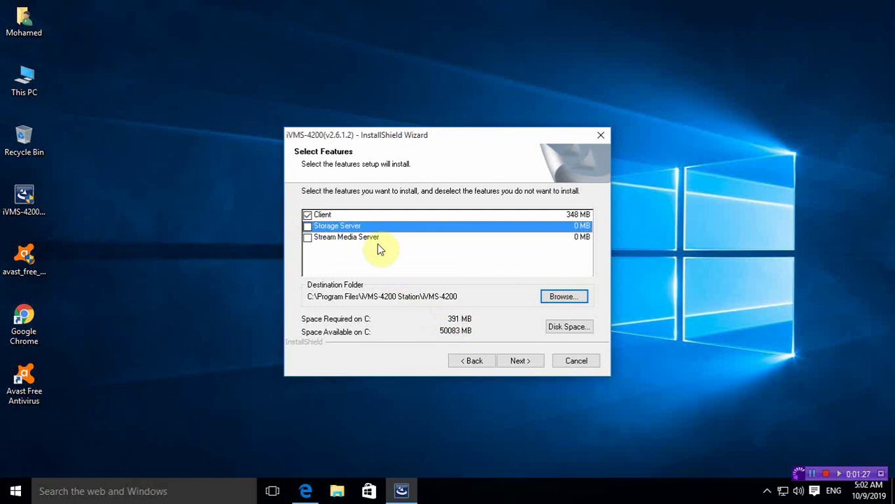
left_click(308, 226)
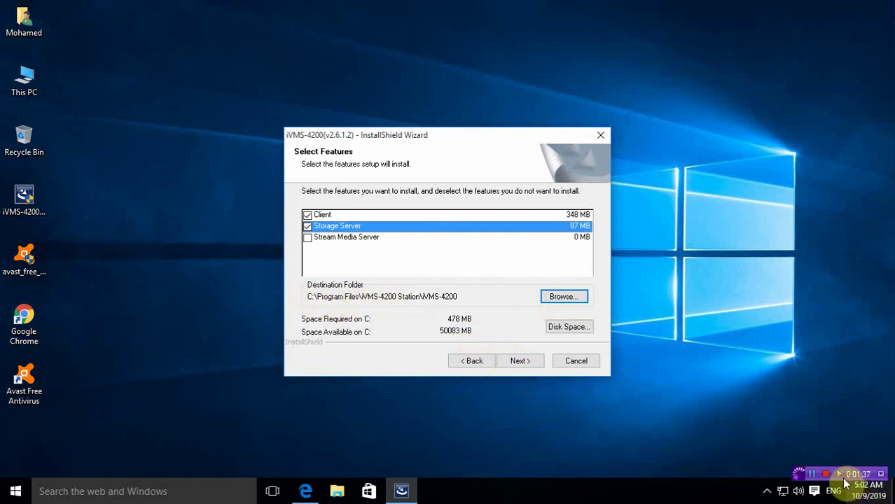
left_click(563, 297)
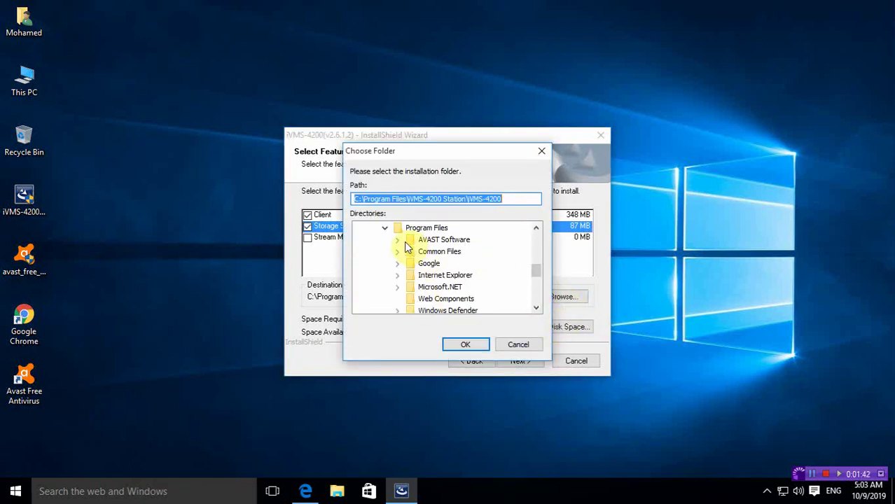
left_click(515, 345)
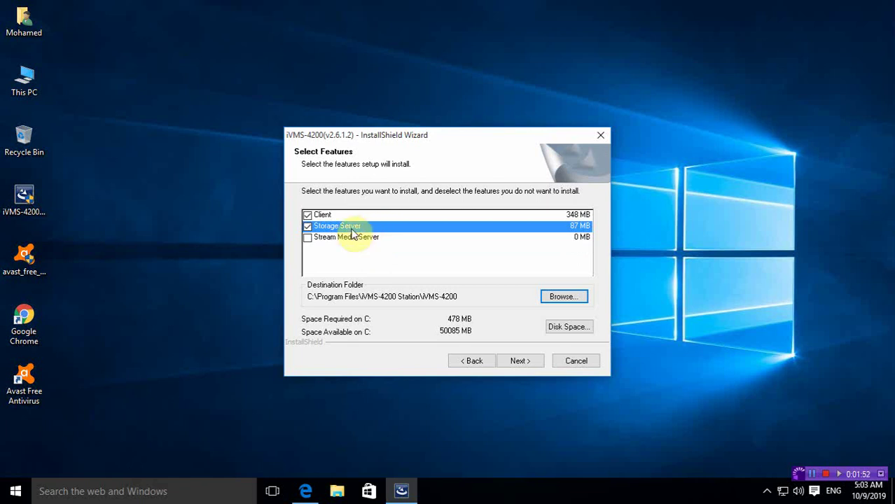
left_click(351, 228)
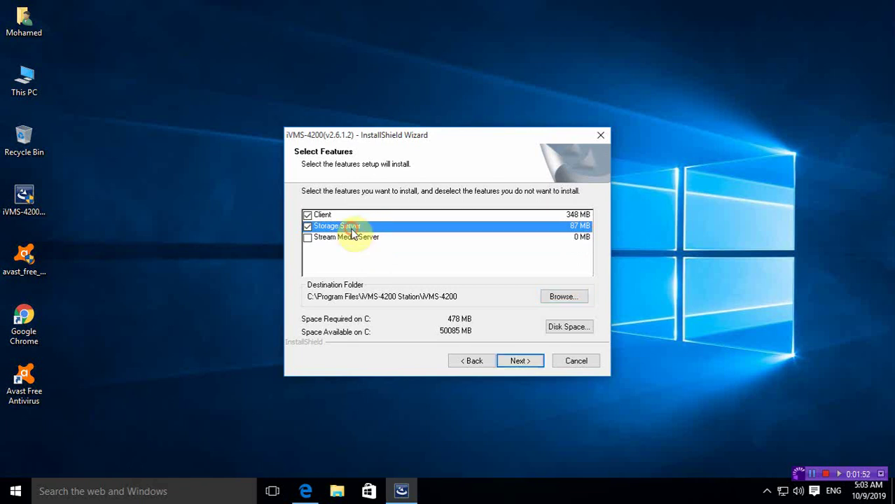
left_click(308, 227)
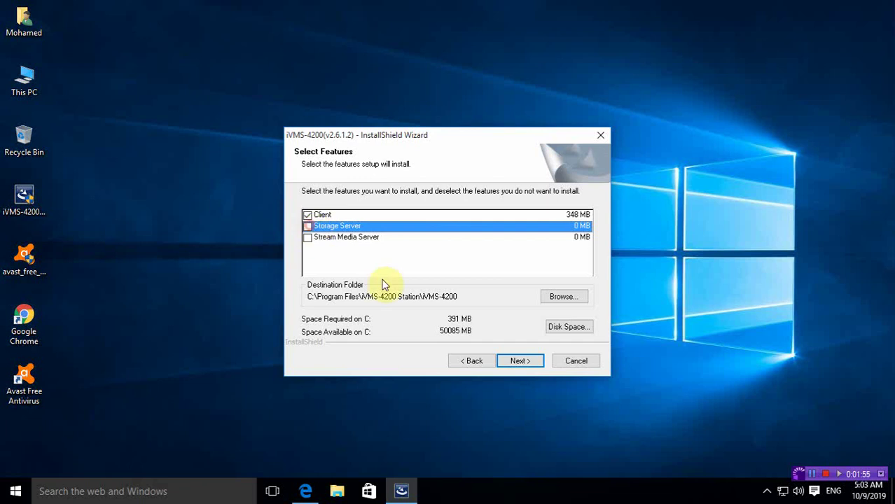
left_click(518, 361)
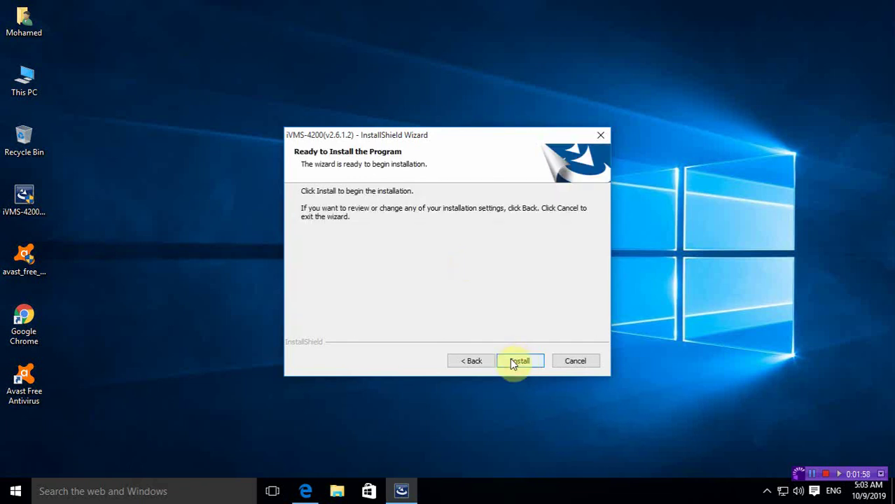
Step: Install iVMS-4200 and wait for the installation progress to finish
left_click(518, 361)
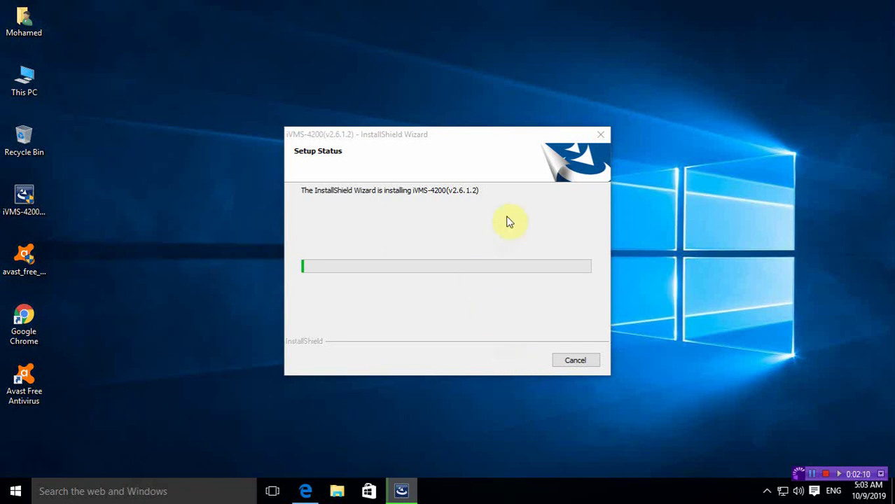
left_click_drag(458, 134, 422, 158)
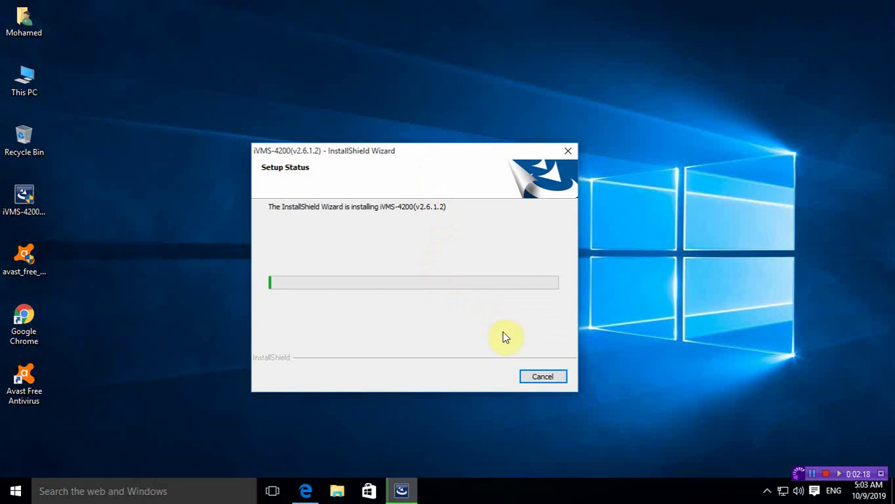
left_click(812, 473)
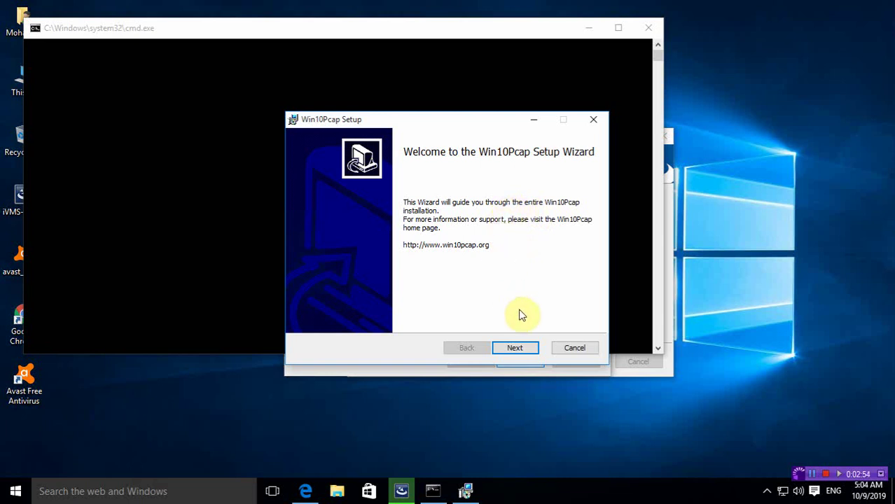
Step: Cancel the bundled Win10Pcap setup without installing it
left_click(573, 348)
left_click(422, 268)
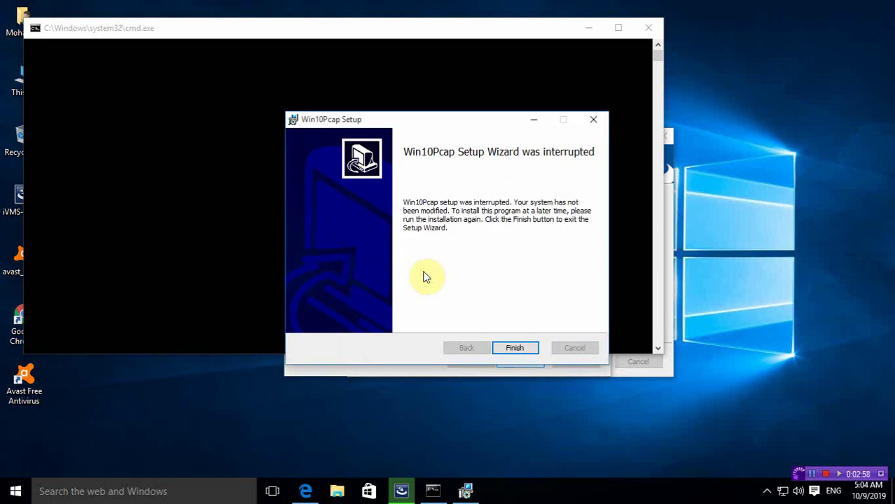
left_click(514, 348)
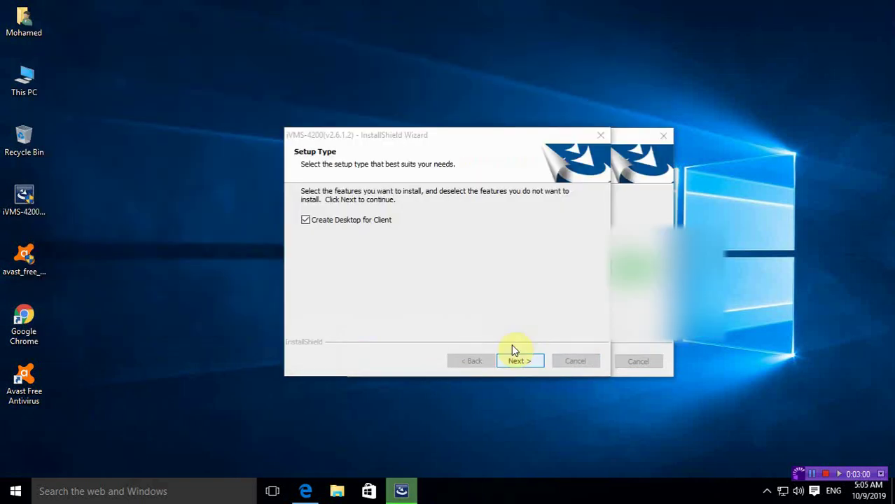
Step: Finish the installer, then start iVMS-4200 Client from its desktop shortcut with admin approval
left_click(518, 361)
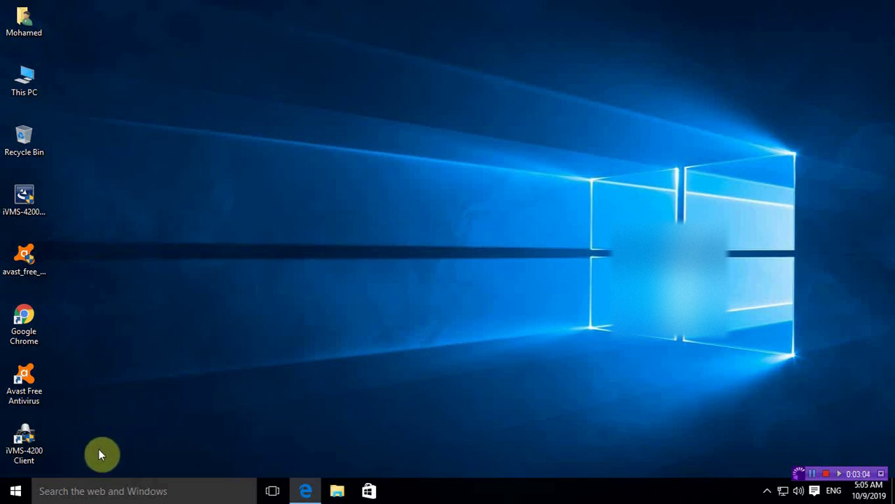
double_click(39, 439)
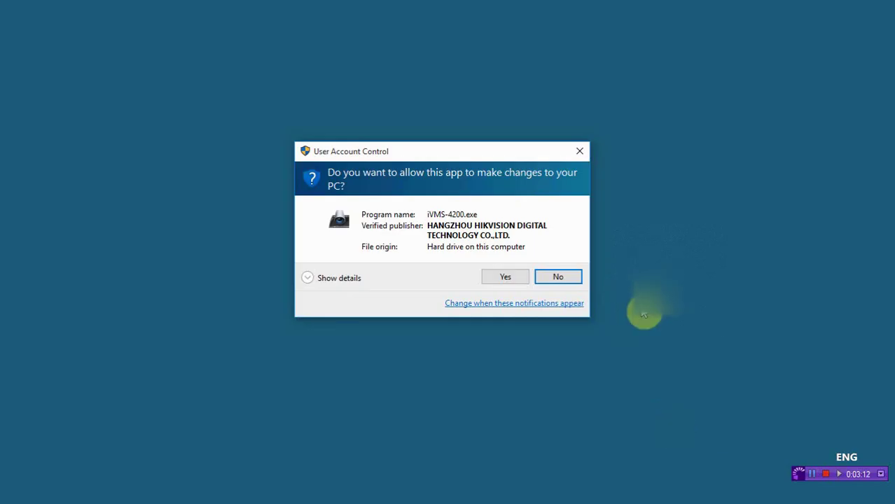
left_click(489, 278)
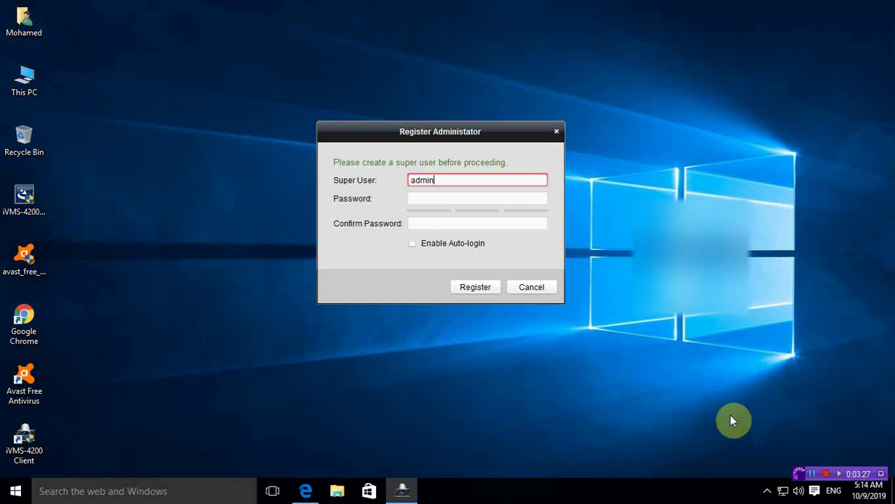
Step: Enter the super user password and confirmation, enable auto-login, and attempt registration
key("Tab")
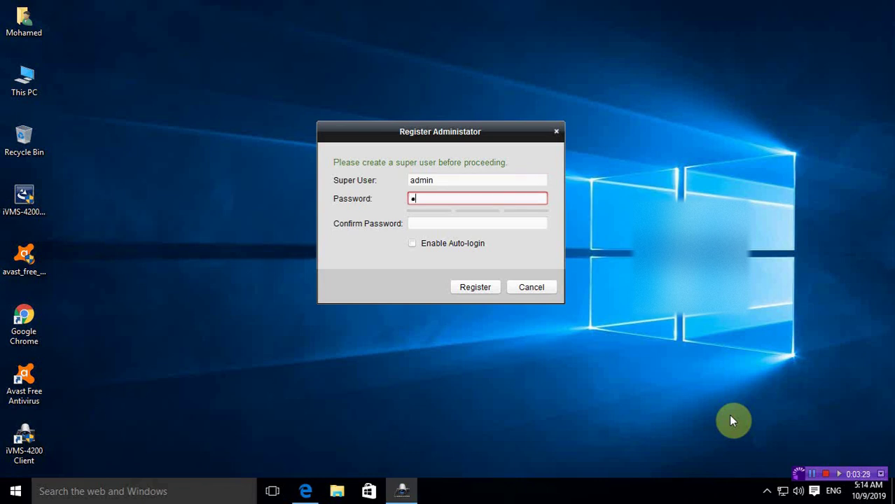
type("admin1234")
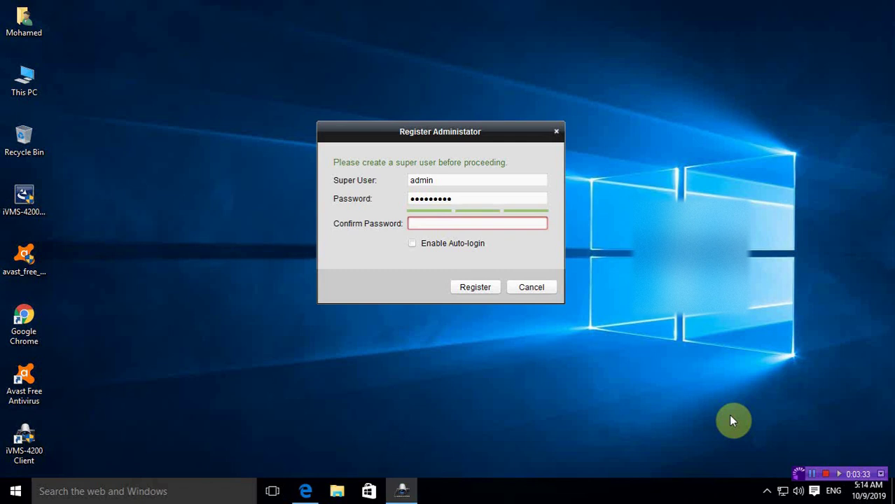
type("••")
left_click(469, 242)
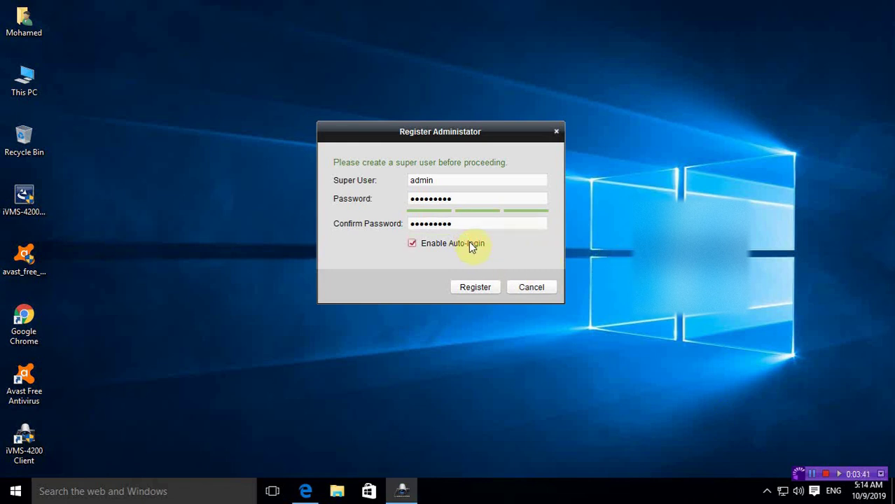
left_click(482, 289)
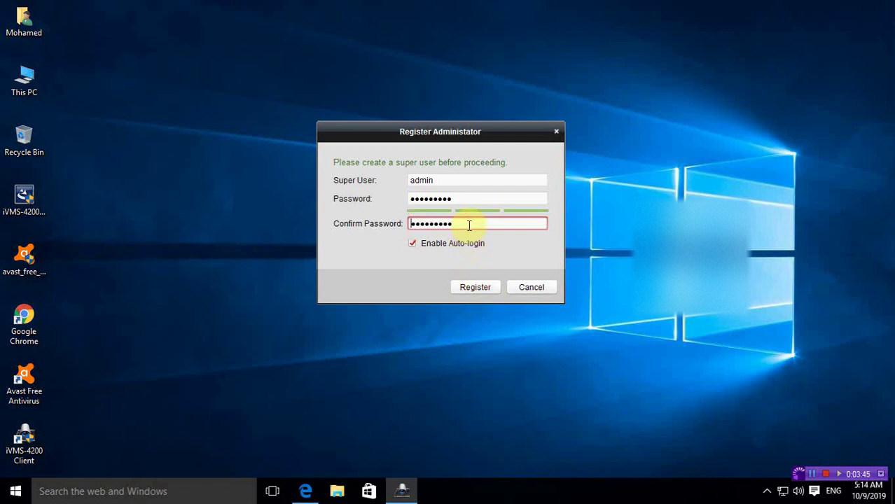
Step: Retype the password and confirmation so they match, register, and let the client load
left_click_drag(468, 222, 395, 223)
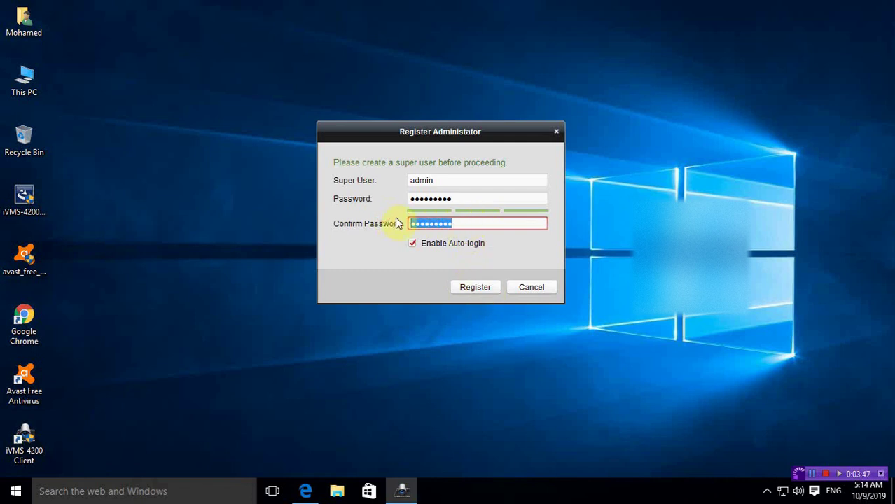
type("••")
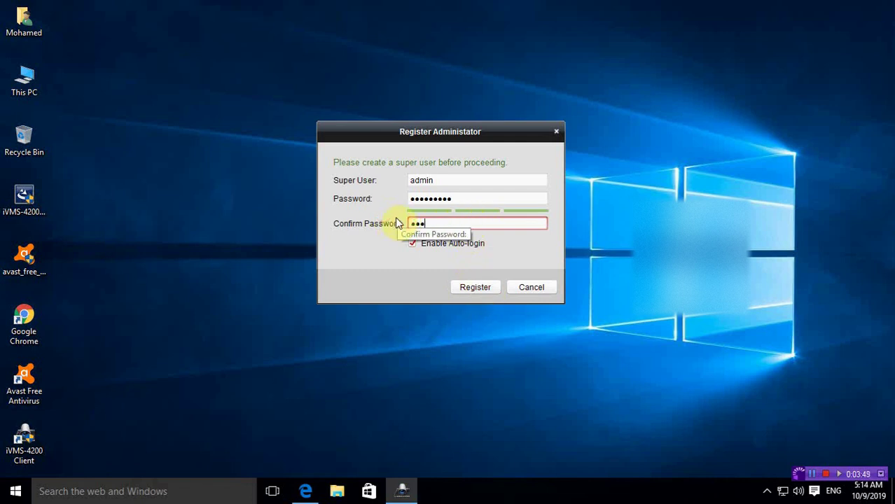
type("•••••••")
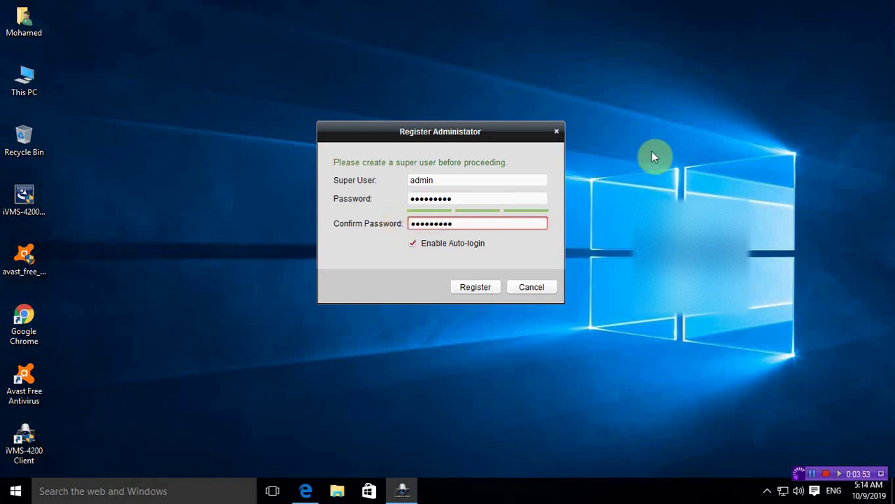
left_click(483, 288)
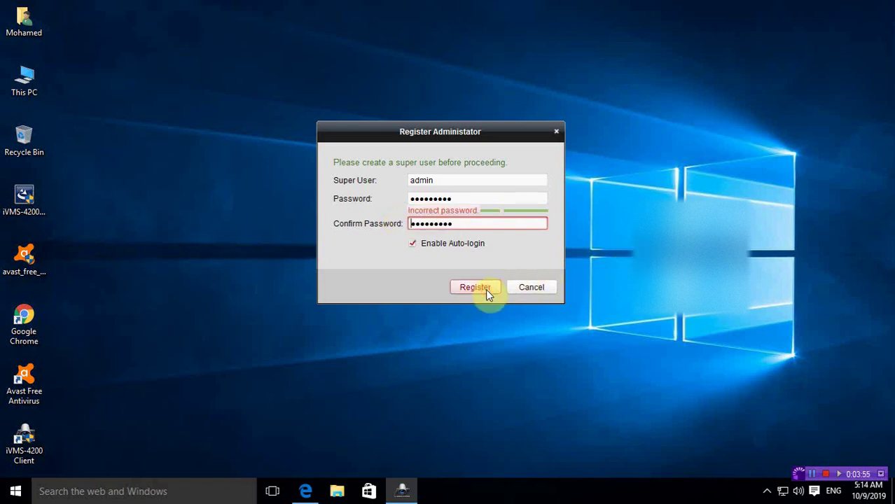
left_click(482, 198)
double_click(482, 198)
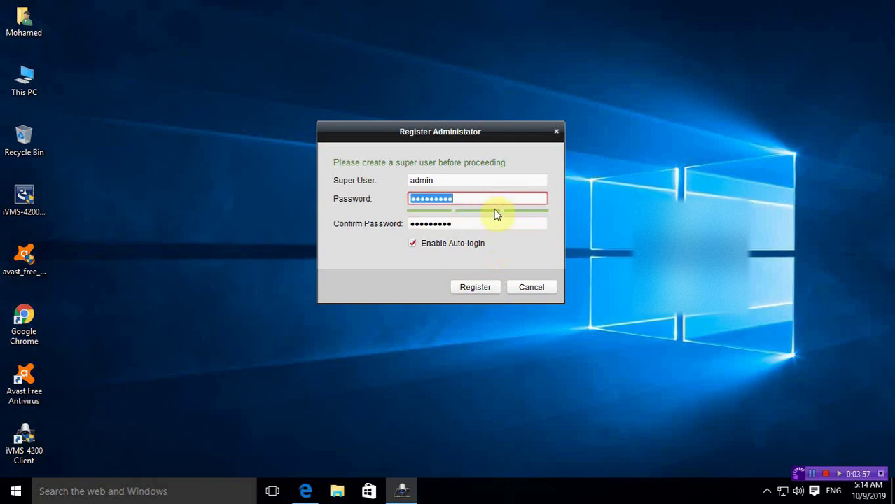
type("•••")
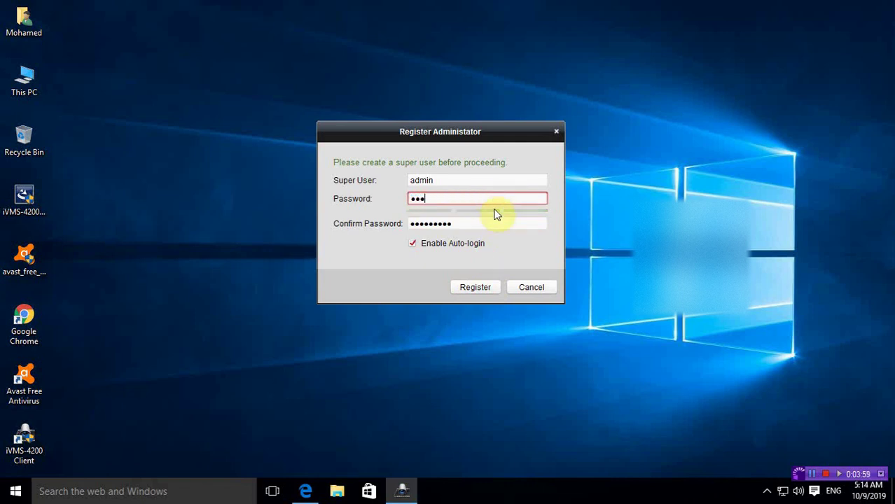
type("••••••")
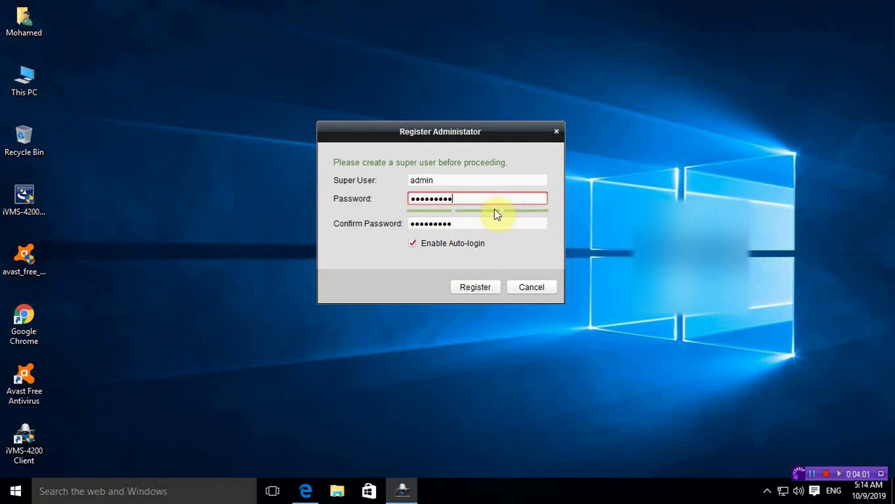
key("Return")
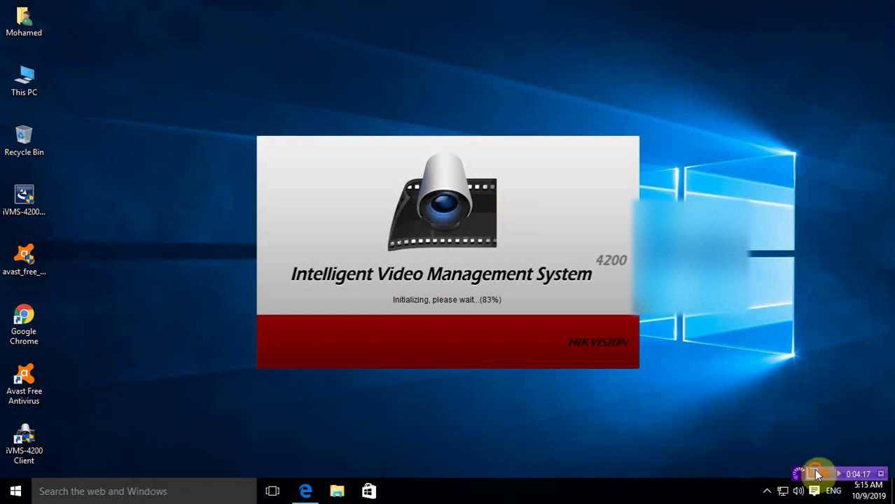
left_click(812, 473)
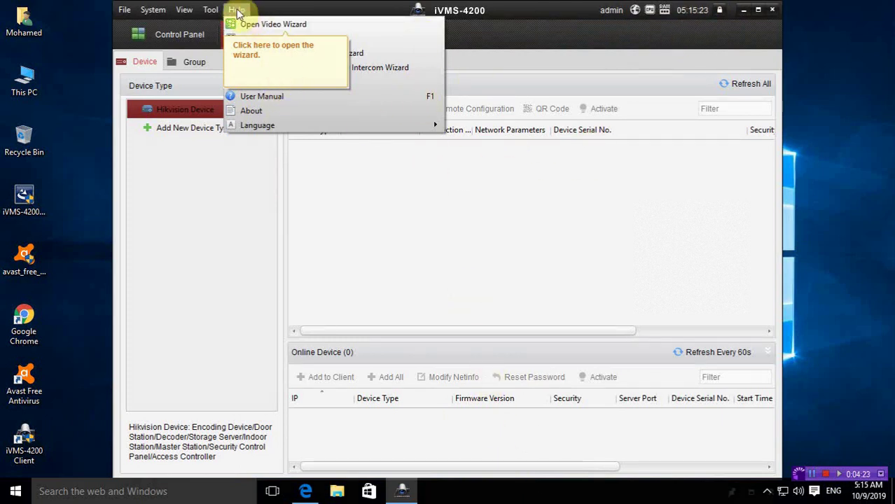
Step: Fill the Add device form with nickname dvr1, address 192.168.5.11, and the login user name and password
left_click(324, 240)
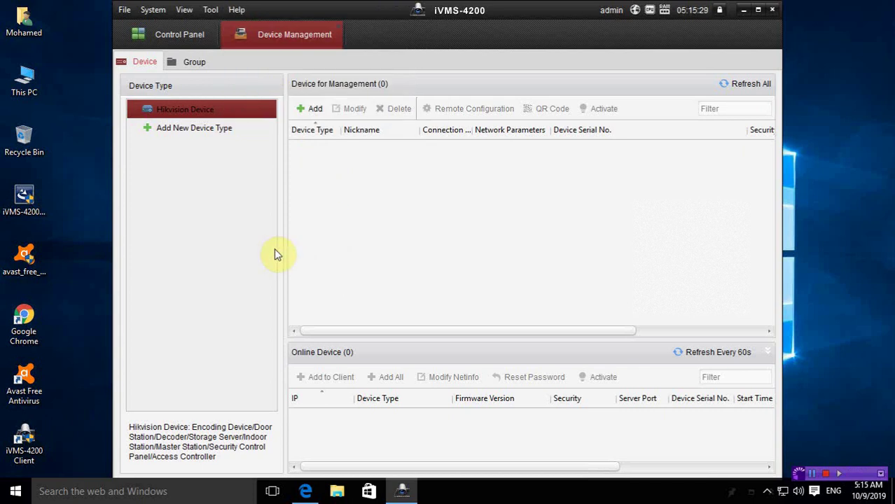
left_click(315, 116)
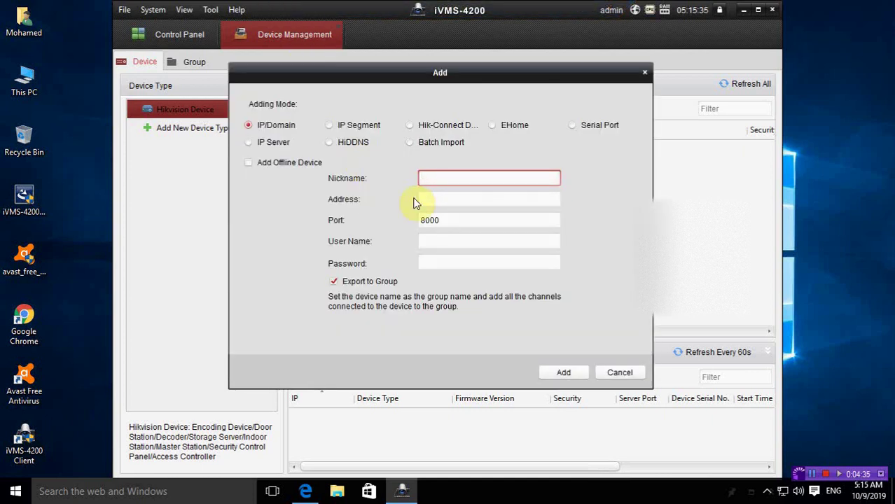
type("dvr1")
key("Tab")
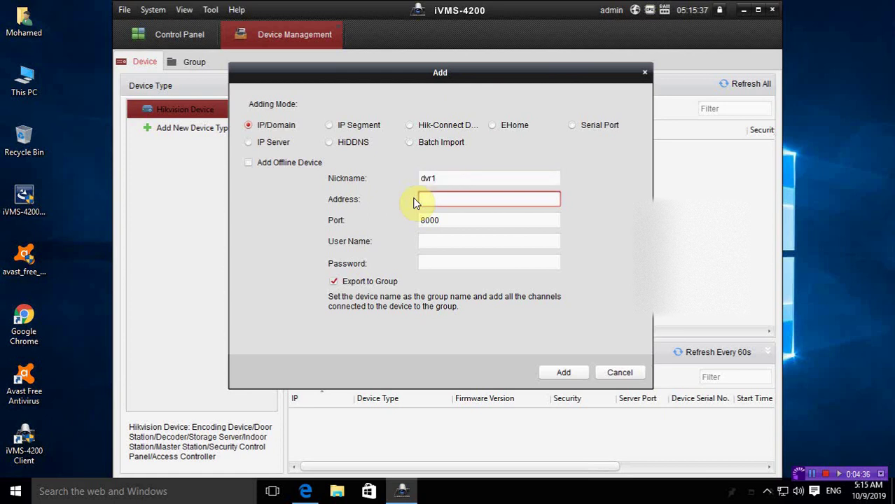
type("192.168.5.11")
left_click(433, 242)
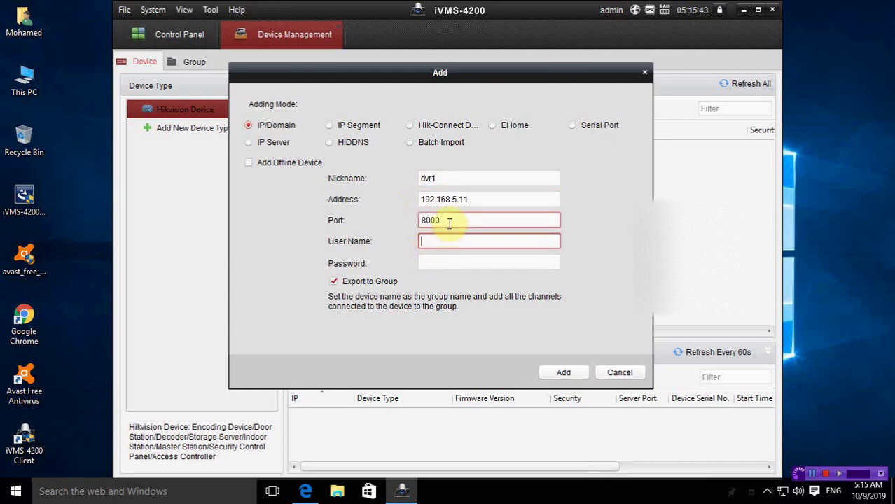
type("admin")
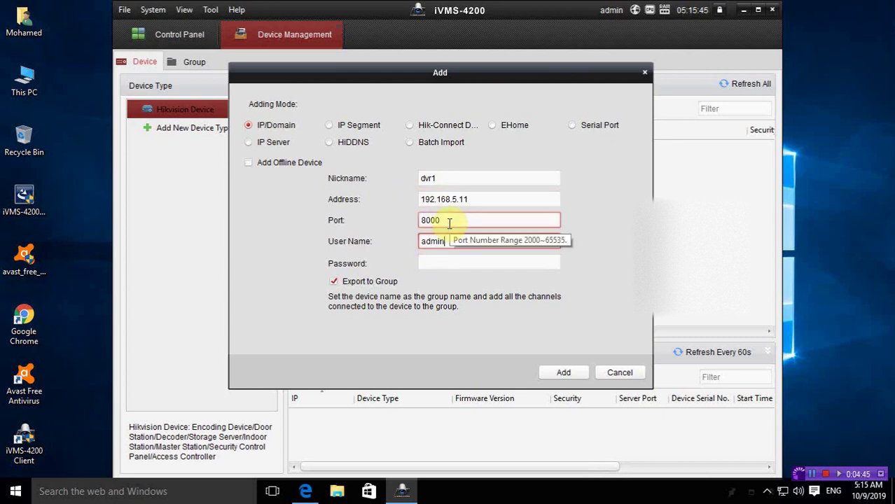
key("Tab")
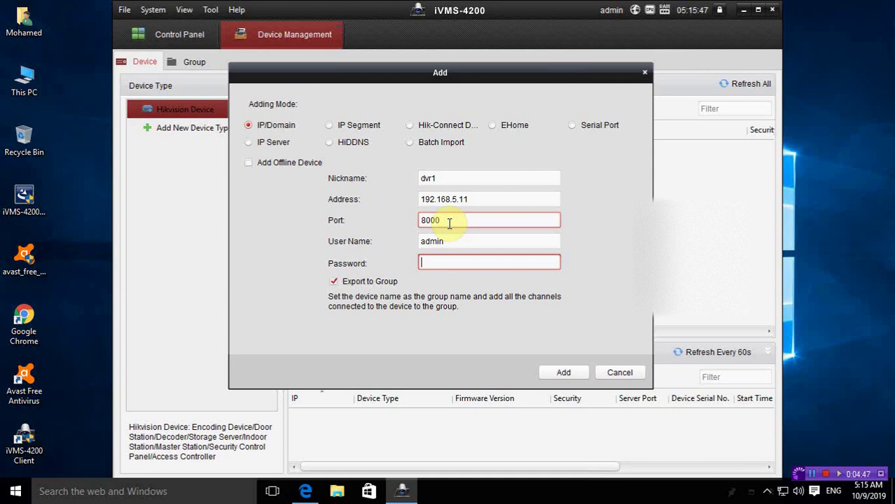
type("*********")
left_click(547, 376)
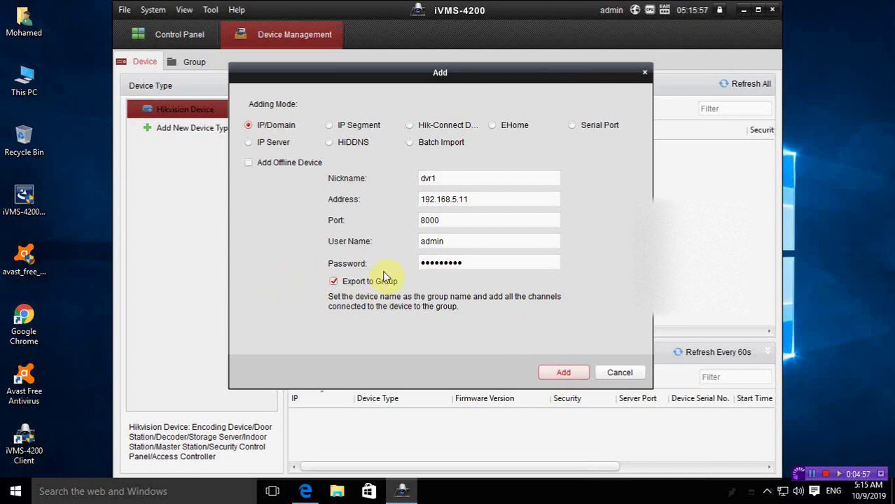
Step: Add dvr1, confirm its eight cameras in the Group tab, and return to the device list
left_click(541, 373)
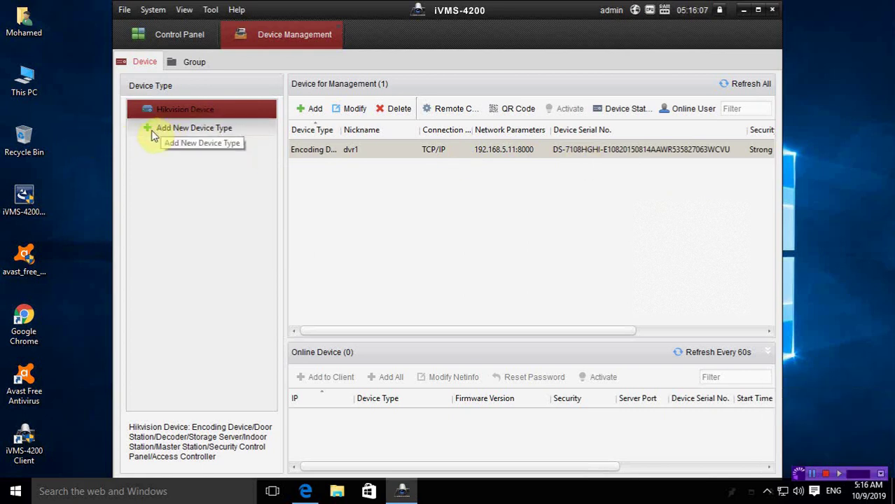
left_click(191, 60)
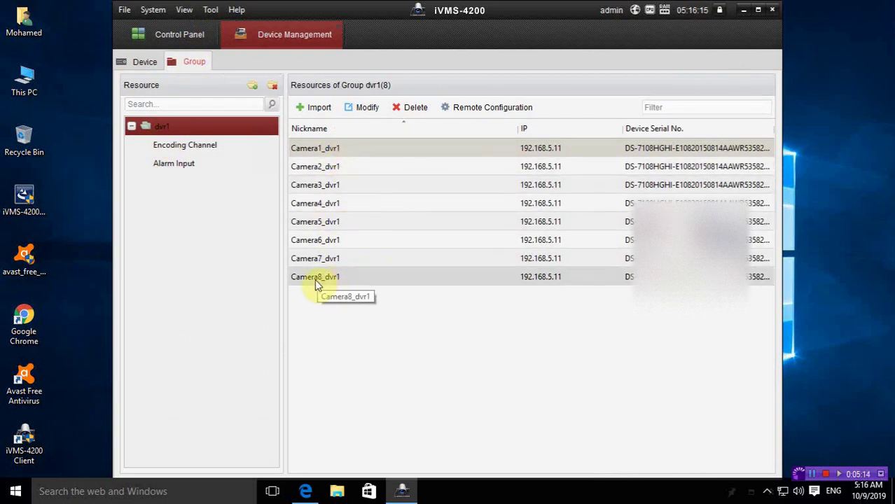
left_click(155, 67)
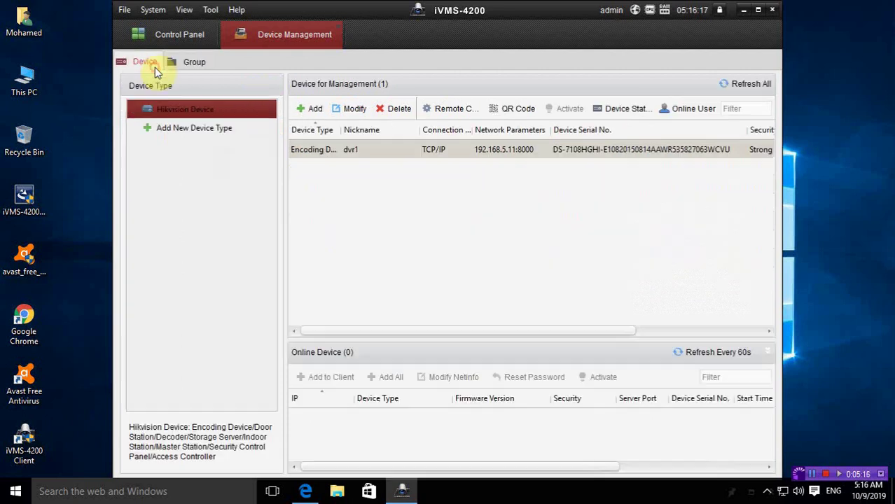
Step: Add recorder dvr2 at address 192.168.5.13, reusing the saved login details
left_click(301, 111)
left_click(427, 200)
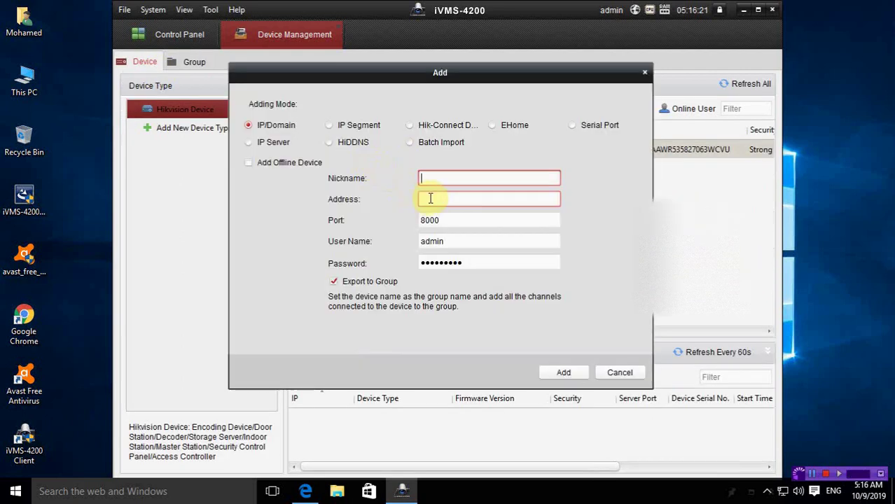
type("dvr2")
left_click(430, 199)
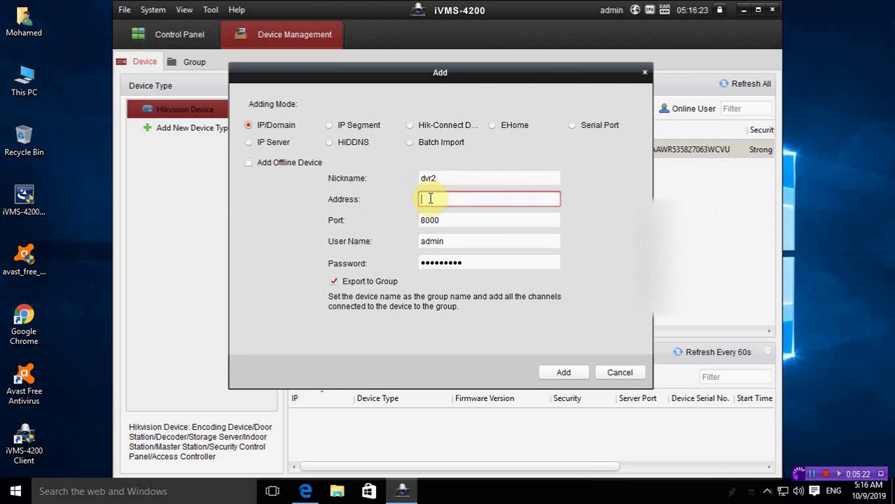
type("192.168.5.13")
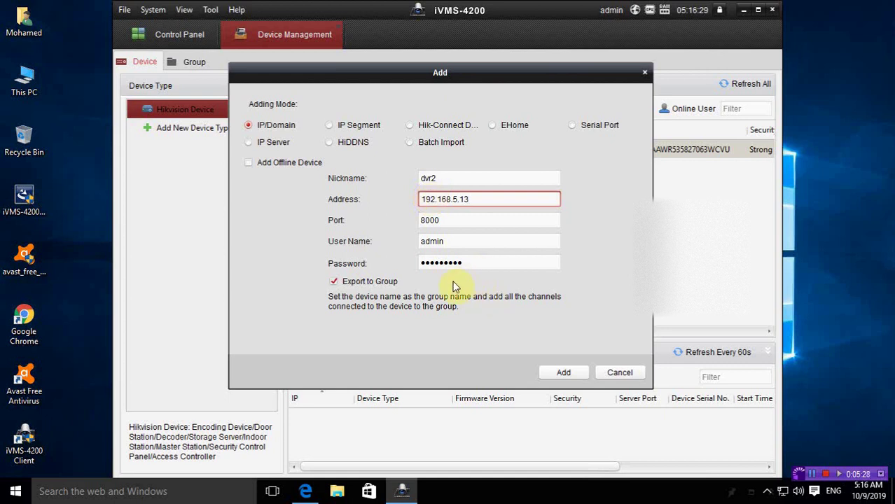
left_click(437, 241)
left_click(562, 375)
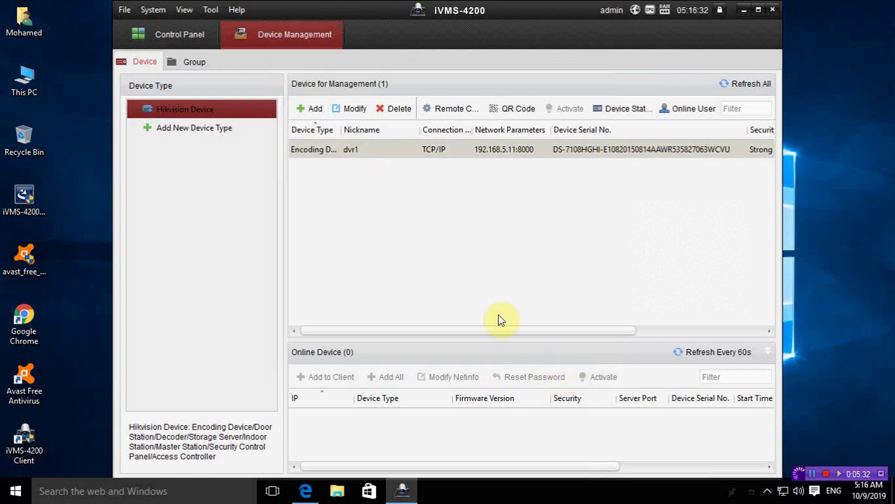
left_click(304, 111)
Step: Try adding dvr3 at 192.168.5.13, which is rejected as an already existing device
type("1")
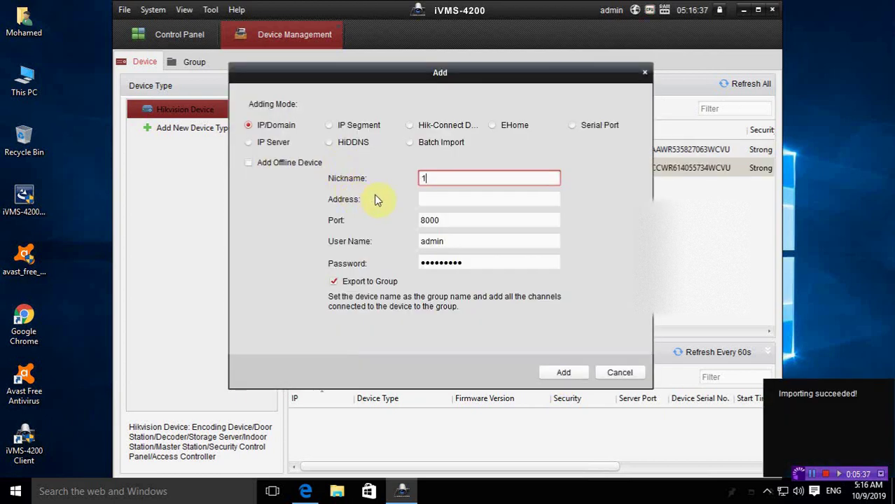
type("92.168.")
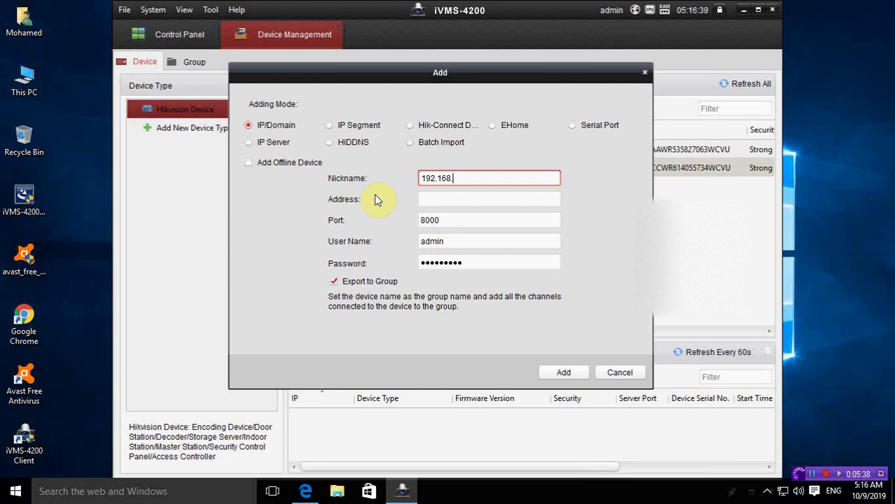
type("5.13")
key("Tab")
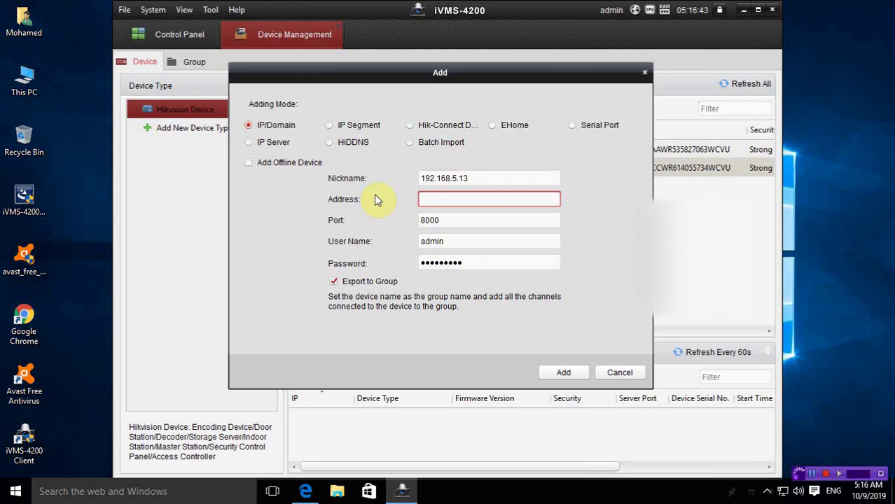
left_click(456, 179)
left_click_drag(469, 177, 355, 160)
key("ctrl+c")
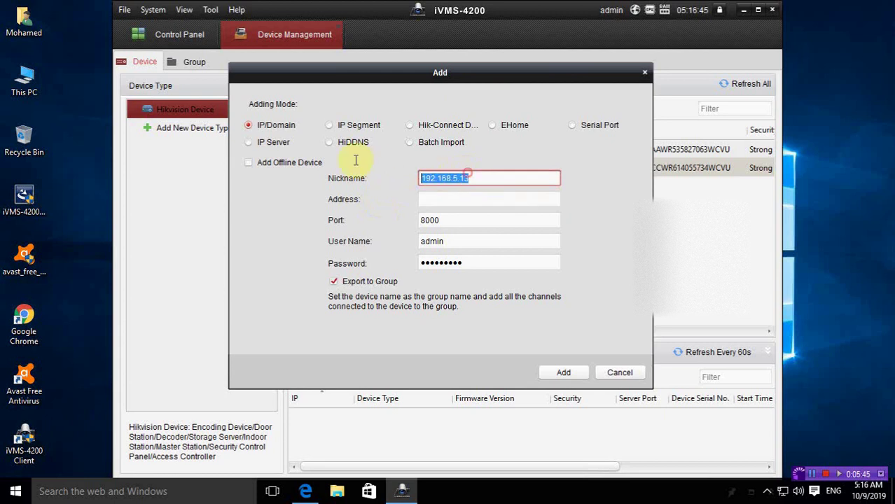
key("BackSpace")
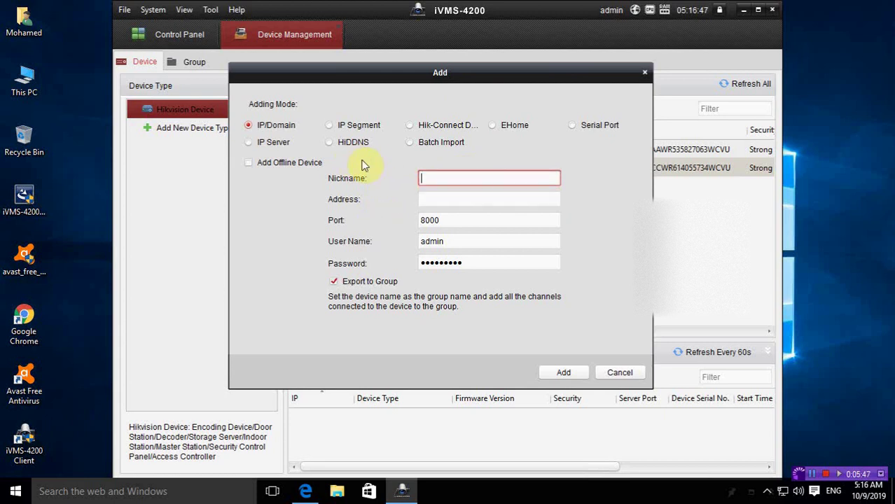
key("Tab")
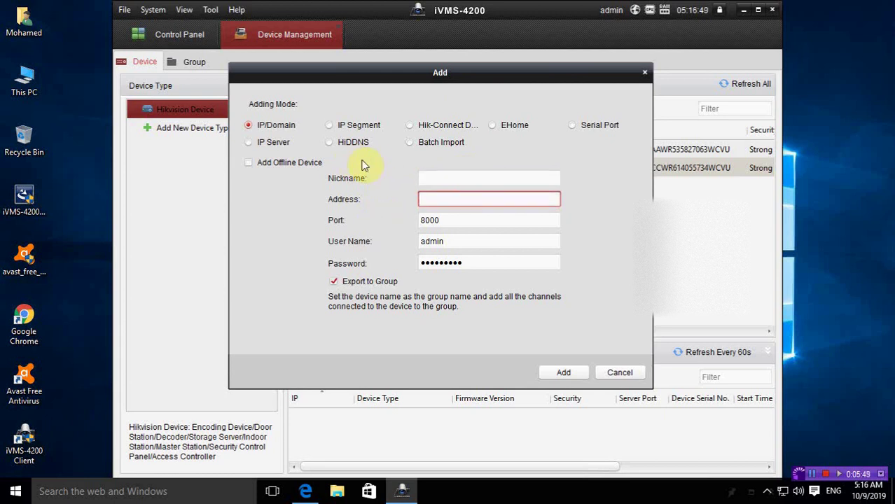
key("ctrl+v")
key("shift+Tab")
type("dv")
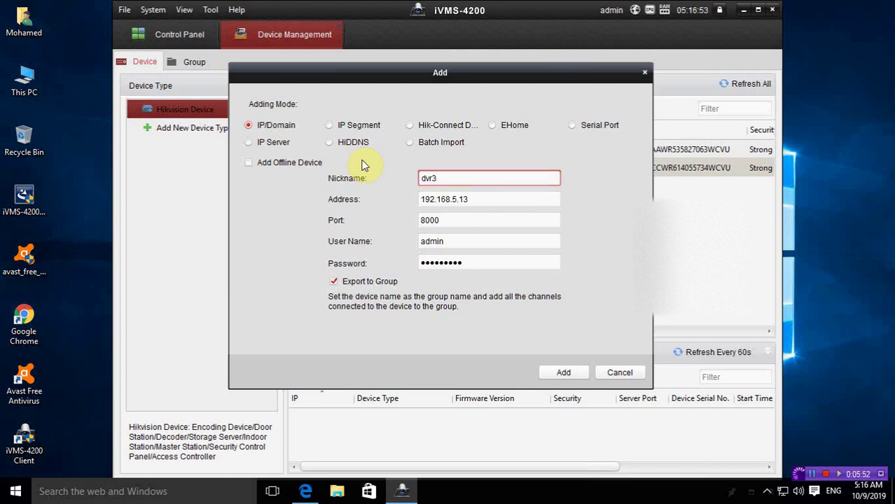
left_click(547, 373)
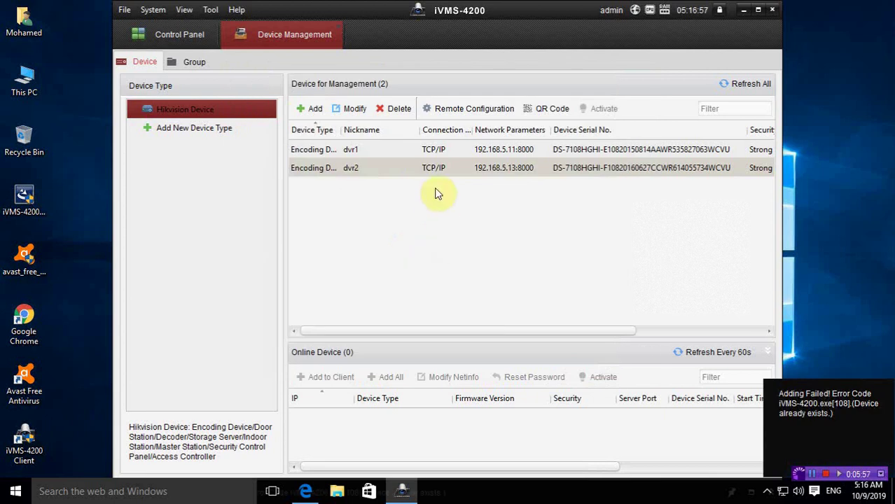
left_click(389, 224)
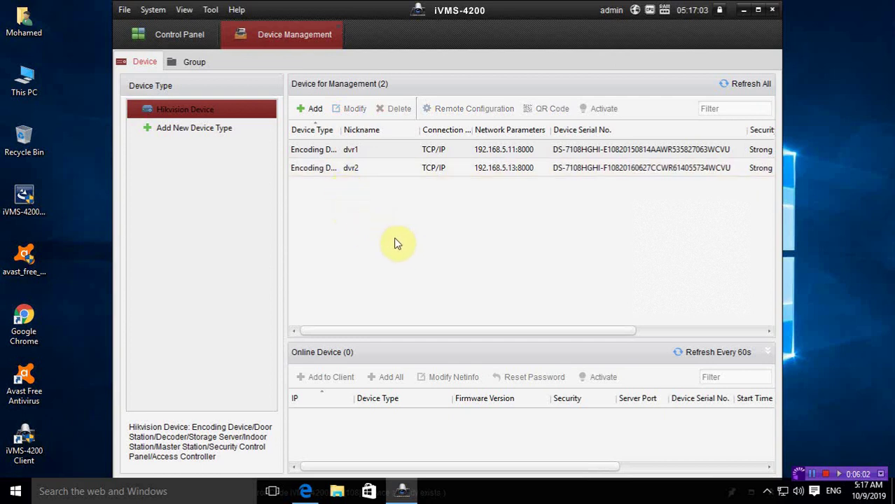
left_click(187, 67)
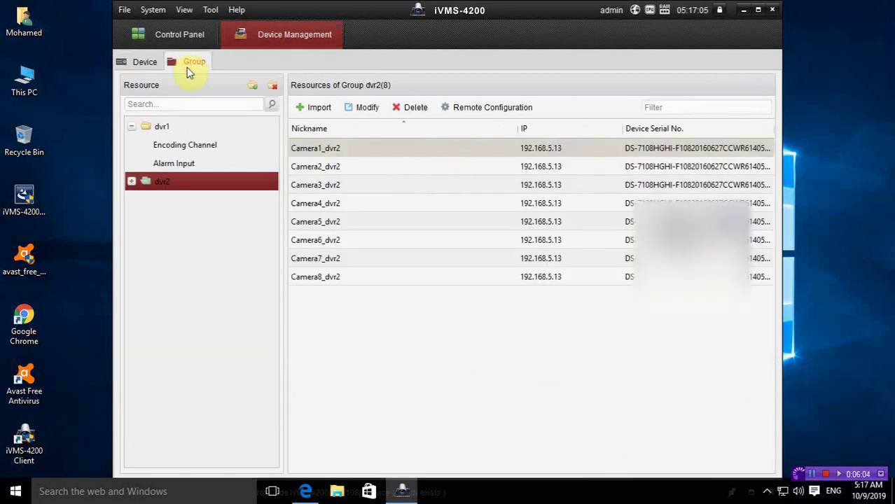
left_click(126, 60)
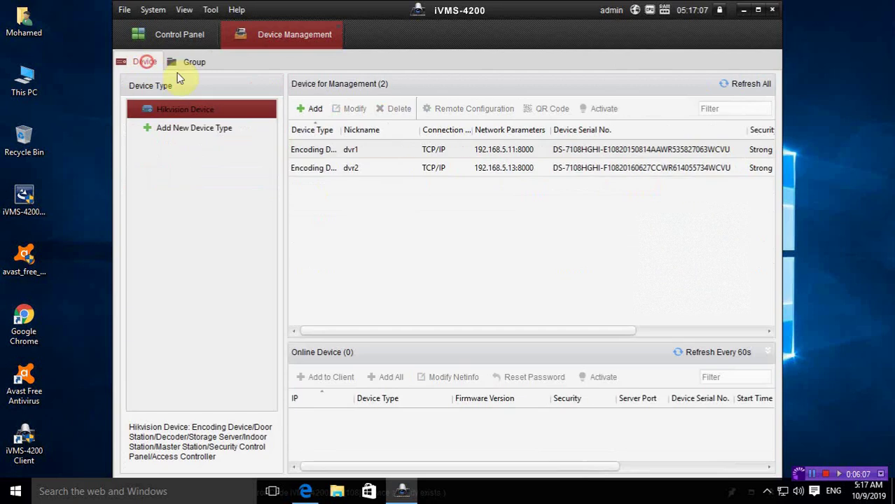
left_click(317, 109)
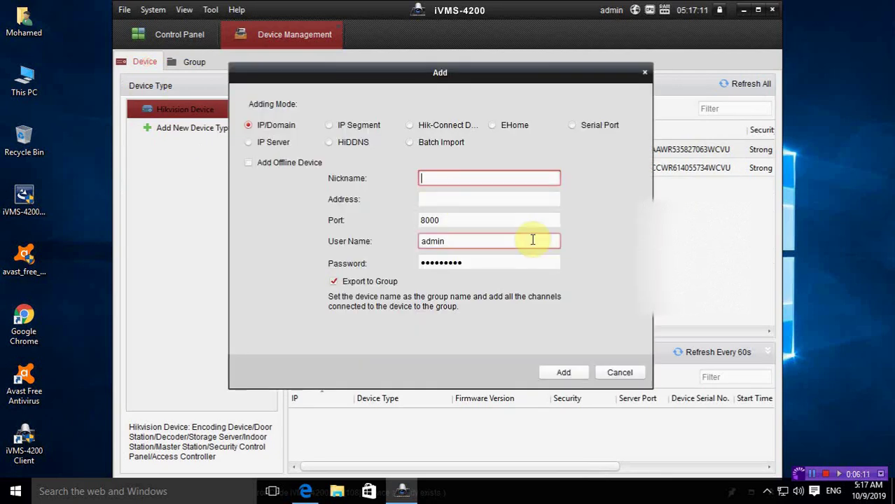
type("dvr3")
key("Tab")
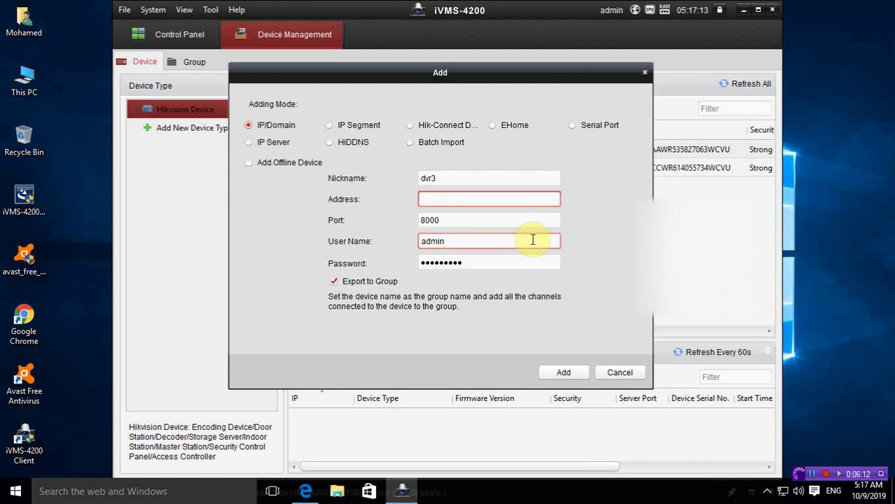
type("192.168.5.13")
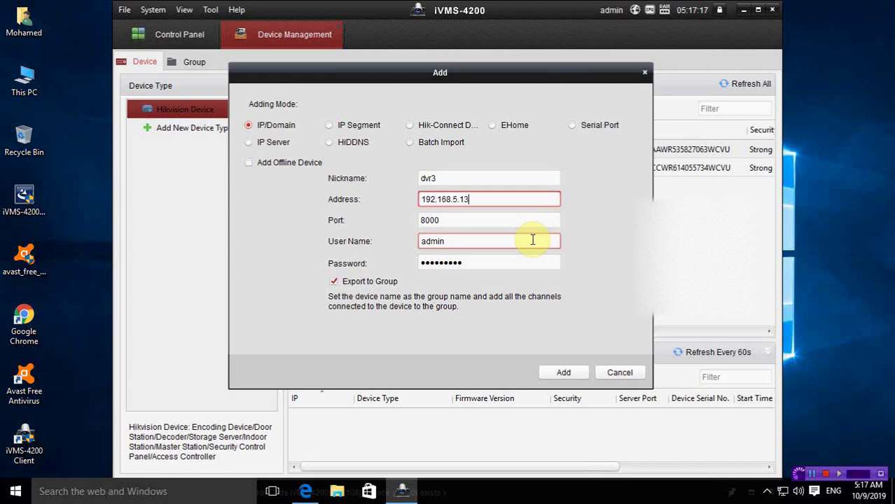
left_click(569, 374)
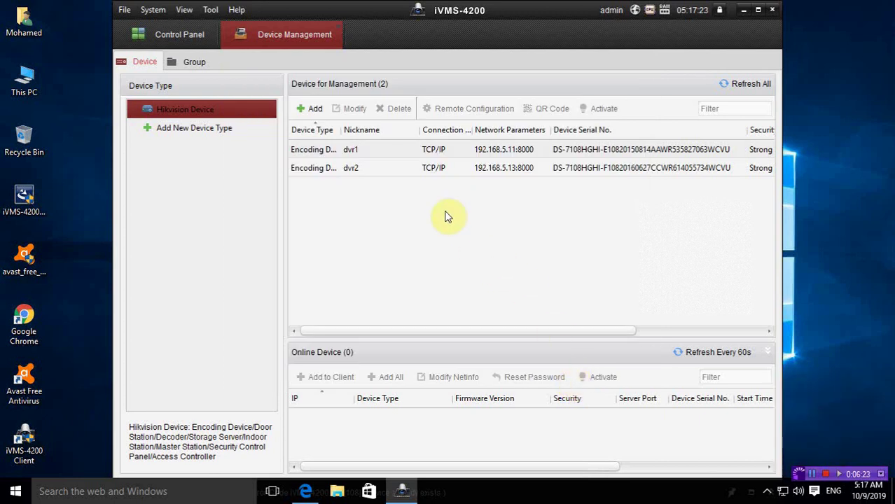
Step: Add device dvr3 at 192.168.5.15 and view its group of nine resources
left_click(310, 109)
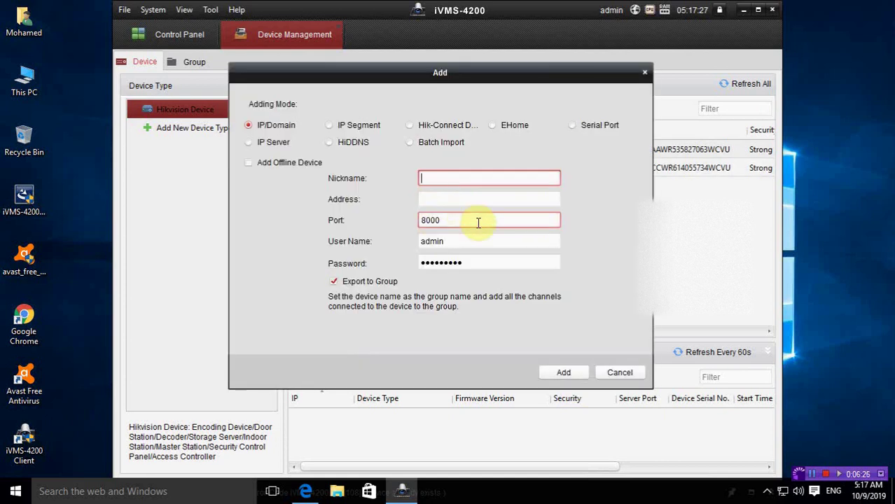
type("dvr3")
key("Tab")
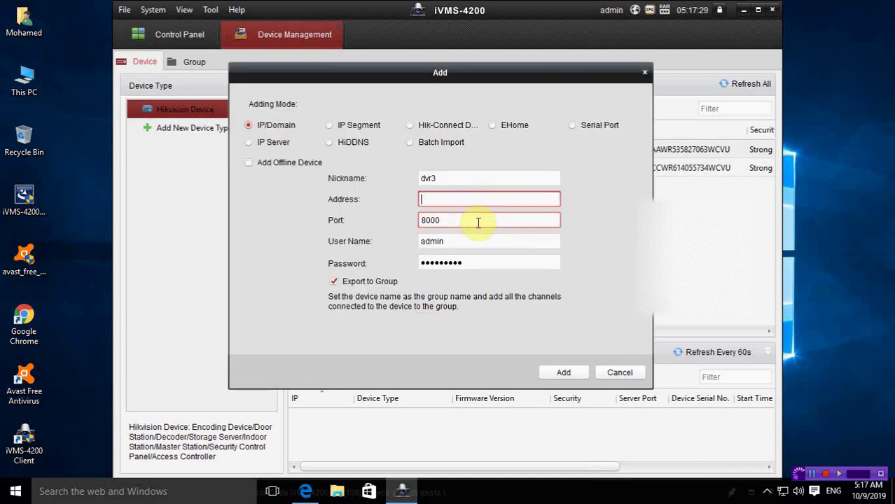
type("192.168.5.15")
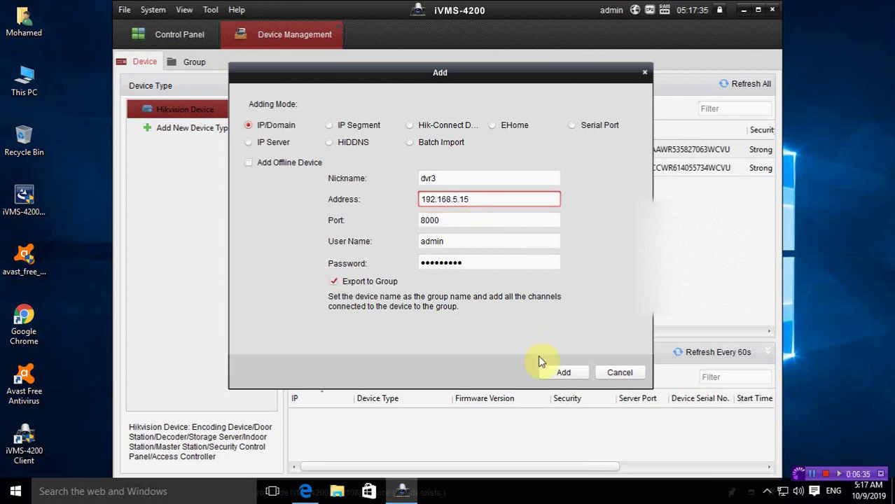
left_click(545, 373)
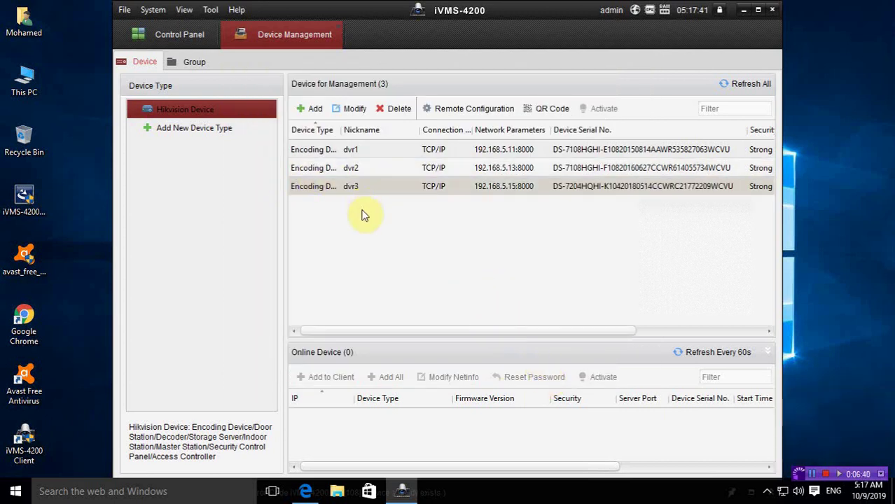
left_click(192, 64)
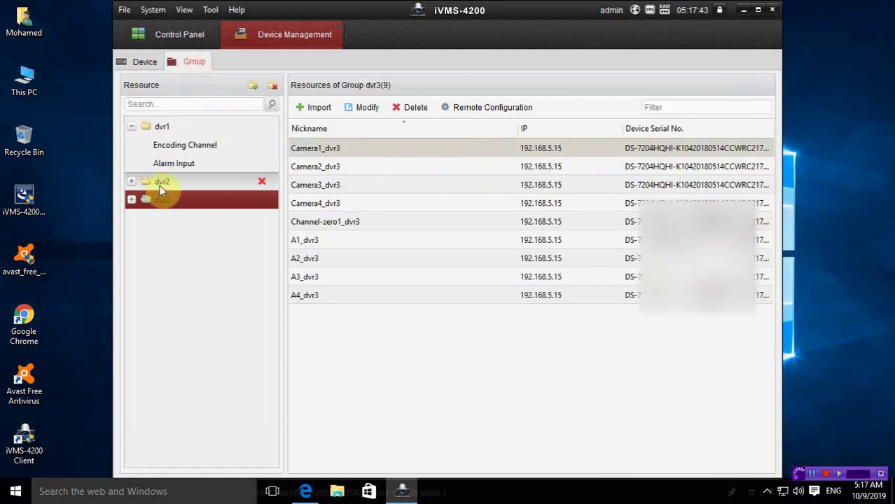
Step: Expand dvr3 in the resource tree, review the dvr2, dvr1 and dvr3 cameras, and return to the device list
left_click(131, 200)
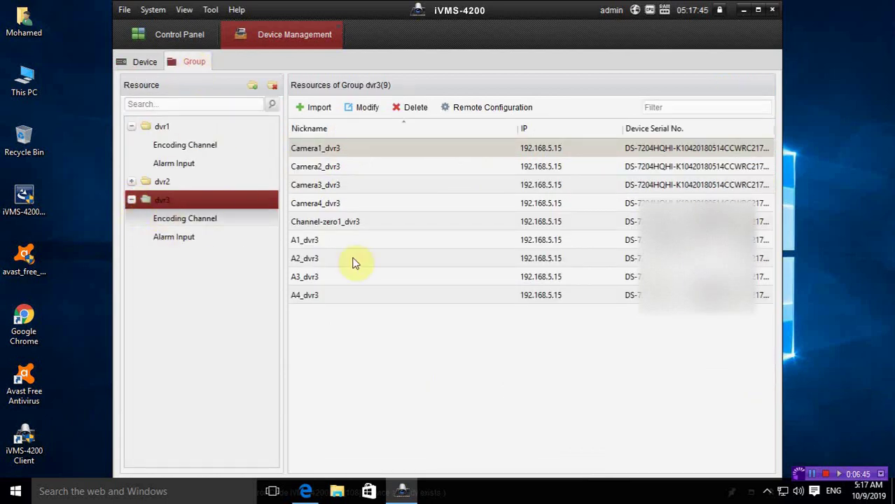
left_click(178, 185)
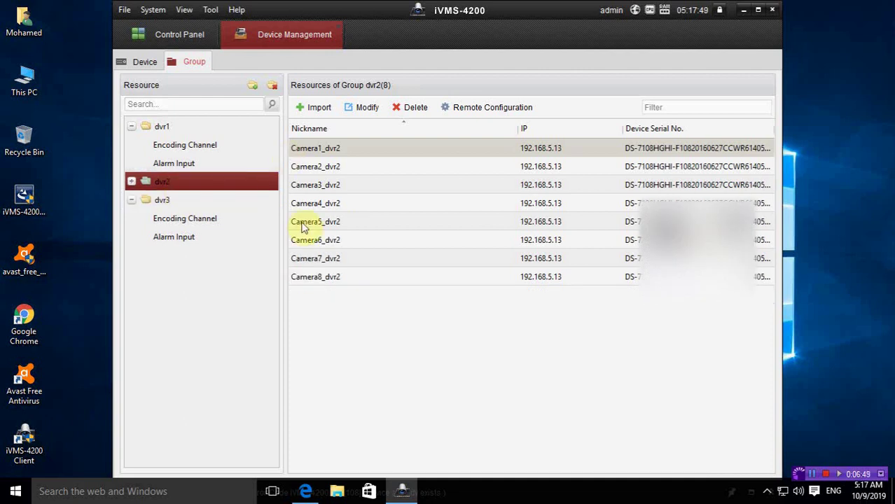
left_click(191, 130)
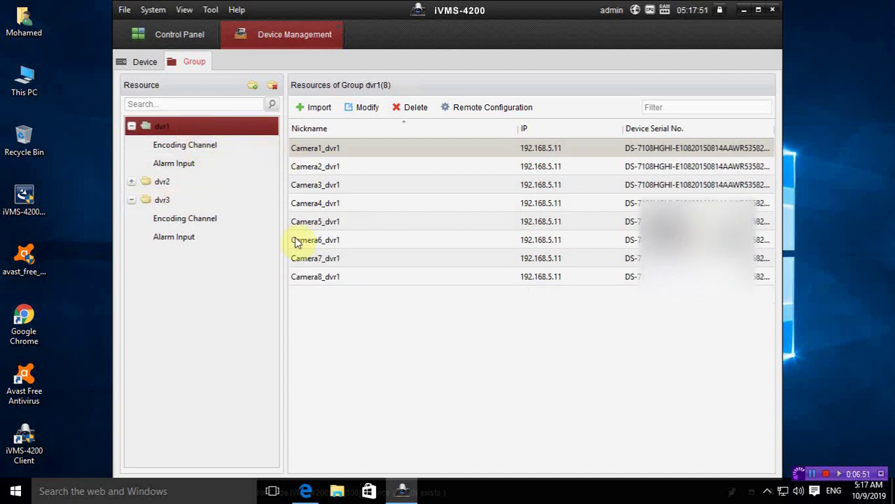
left_click(161, 200)
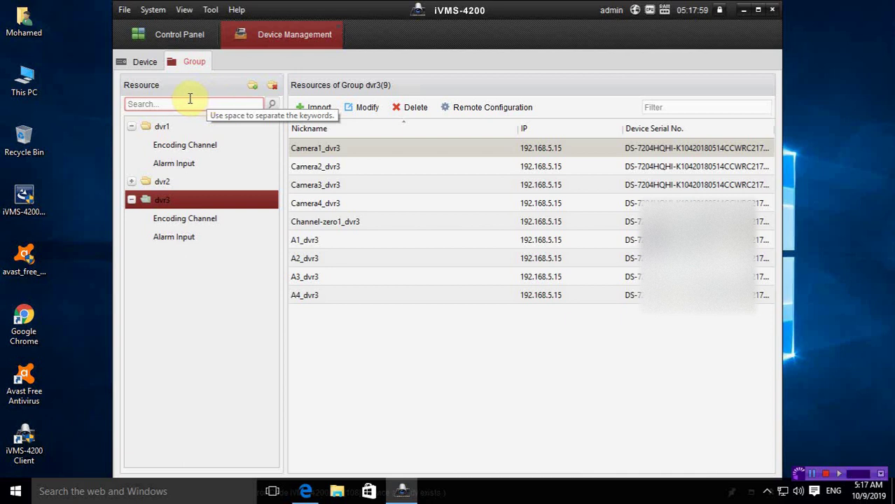
left_click(138, 62)
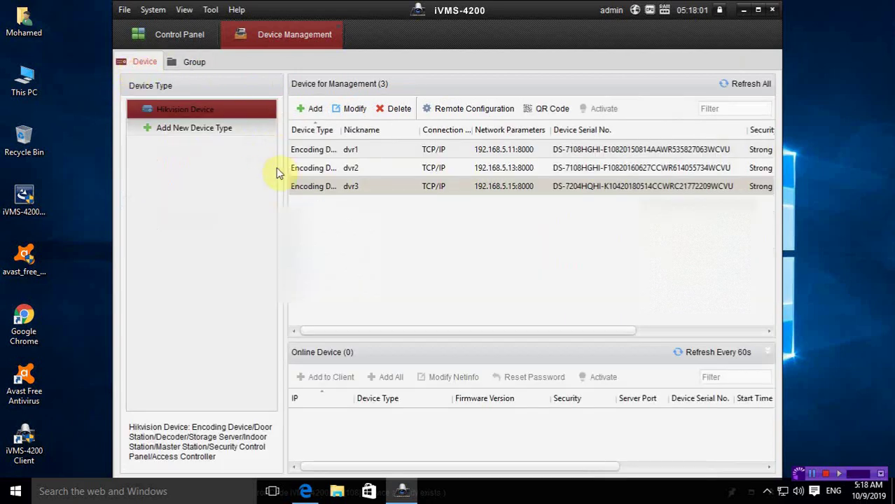
Step: Close Device Management and open the live Main View with the 9-Screen layout
left_click(180, 40)
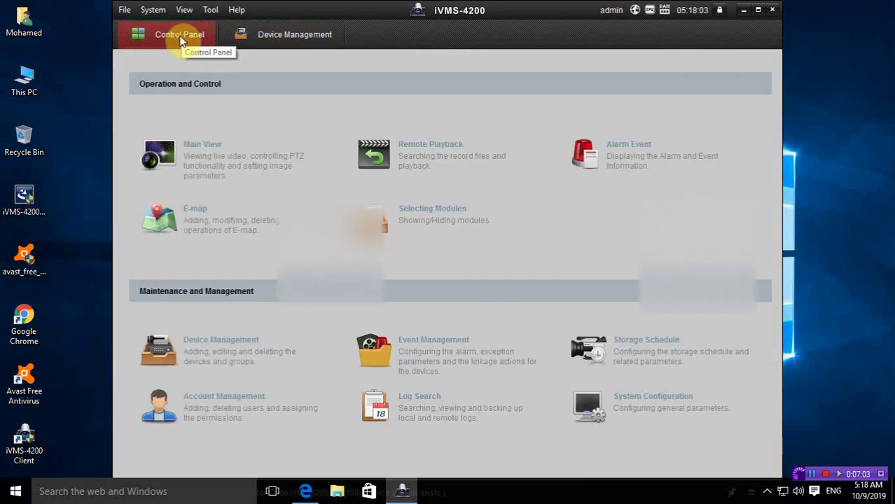
left_click(290, 33)
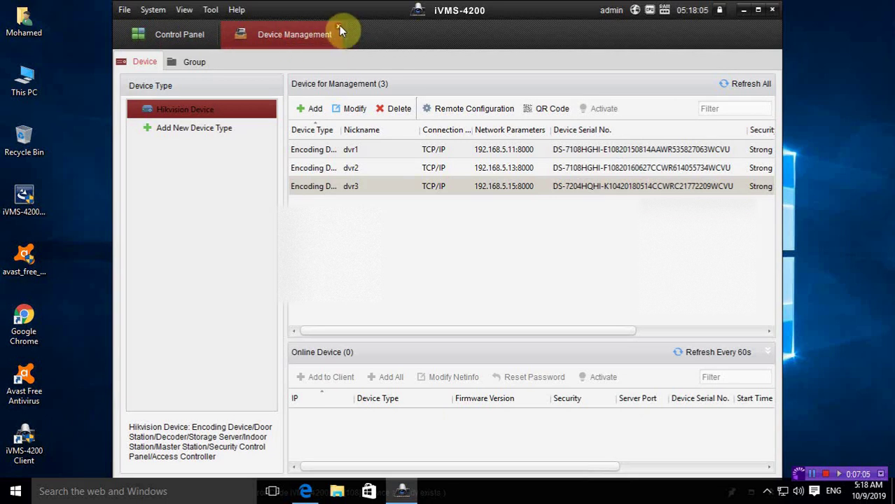
left_click(339, 27)
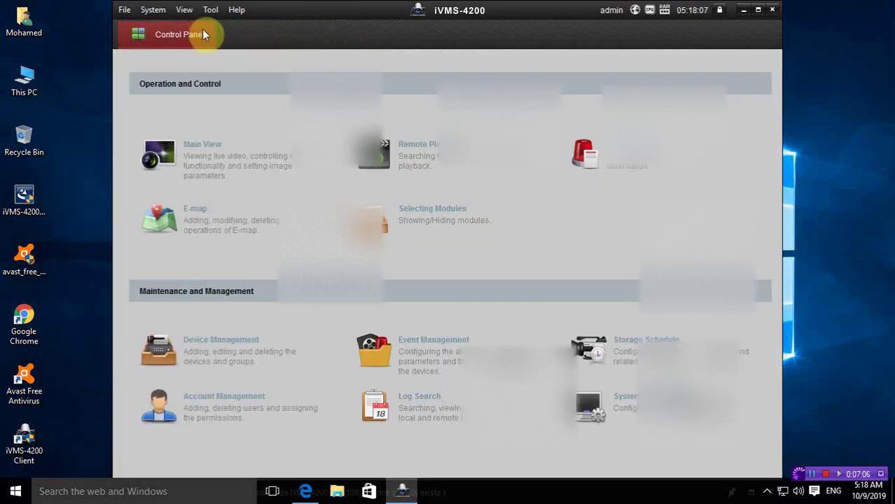
left_click(195, 167)
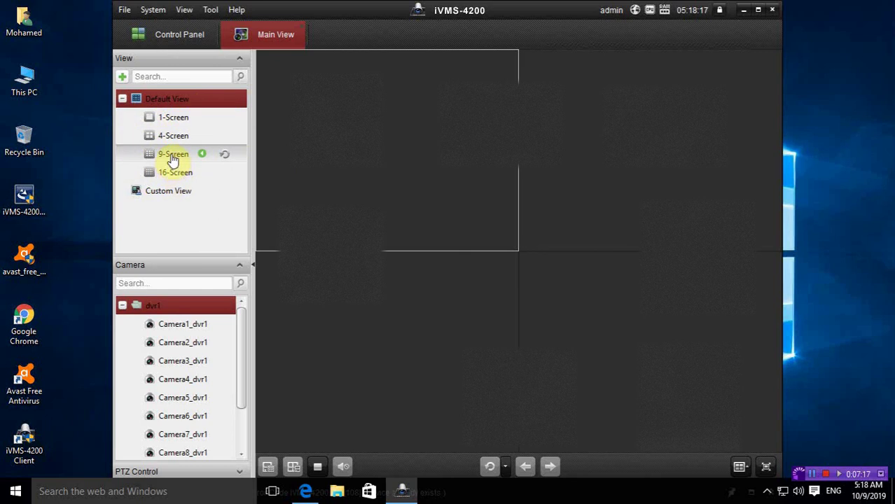
left_click(172, 158)
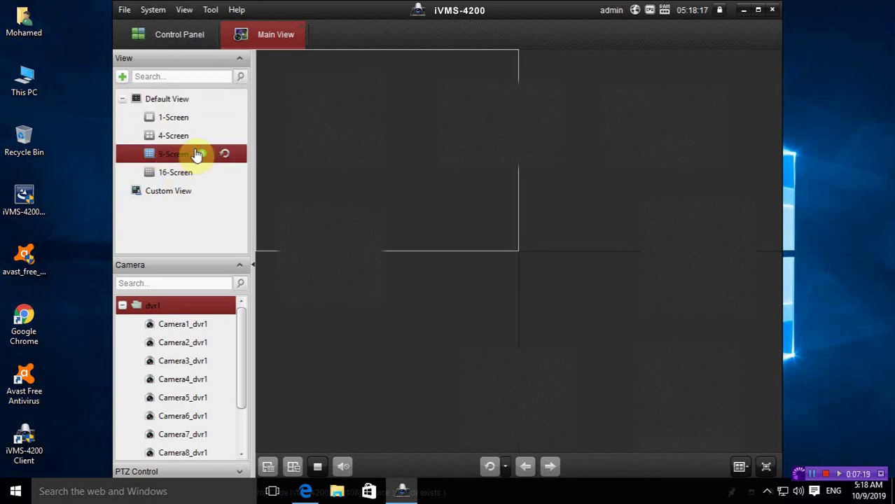
Step: Play live feeds in the 9-, 1-, 4- and 16-screen layouts, then stop them in Custom View
left_click(201, 154)
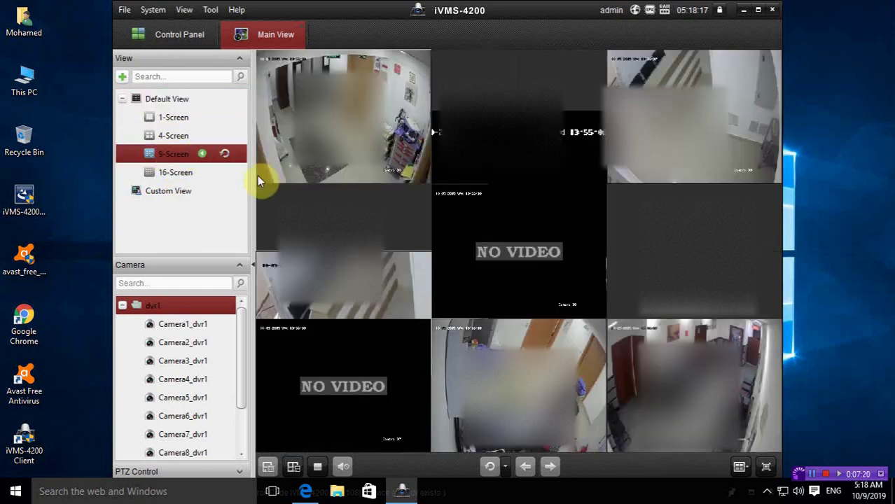
left_click(168, 124)
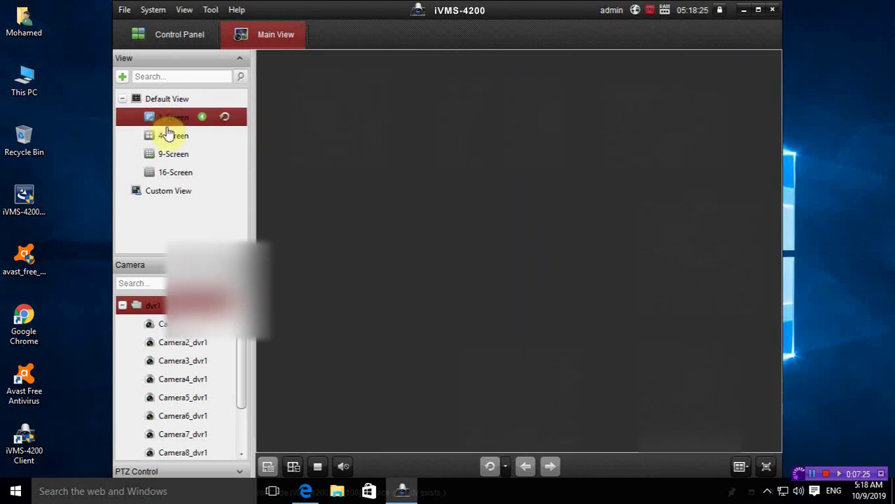
left_click(169, 138)
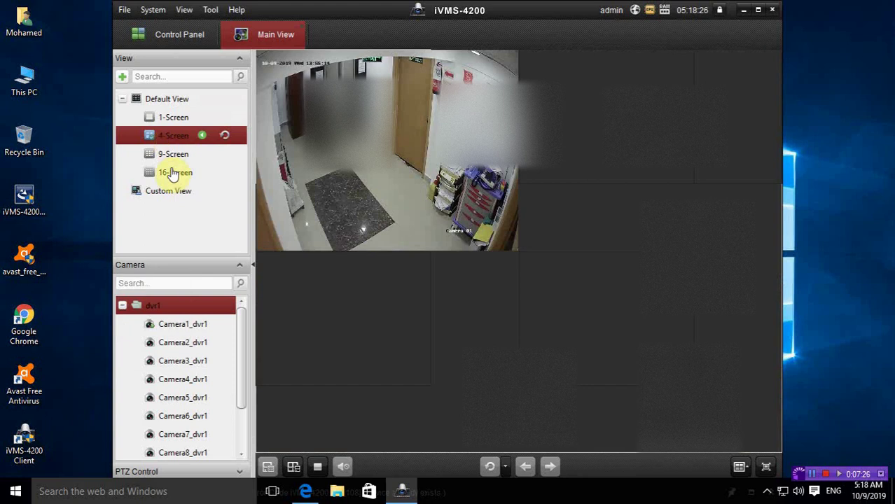
left_click(174, 175)
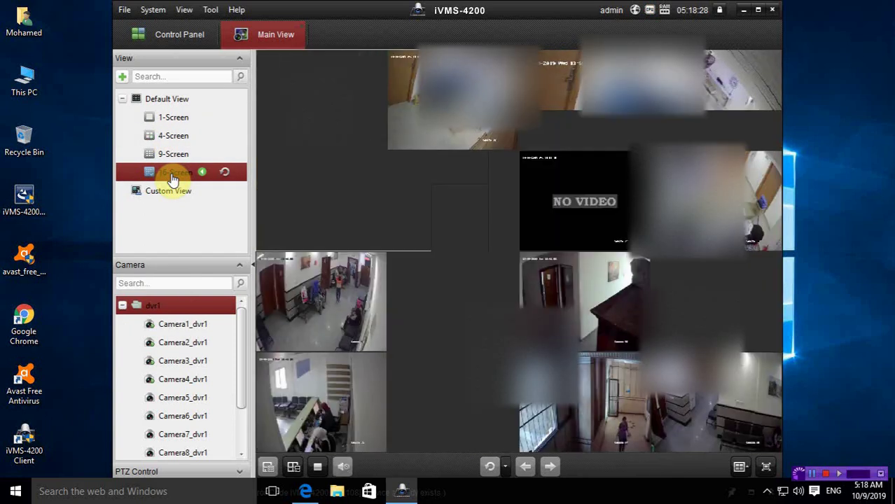
left_click(169, 195)
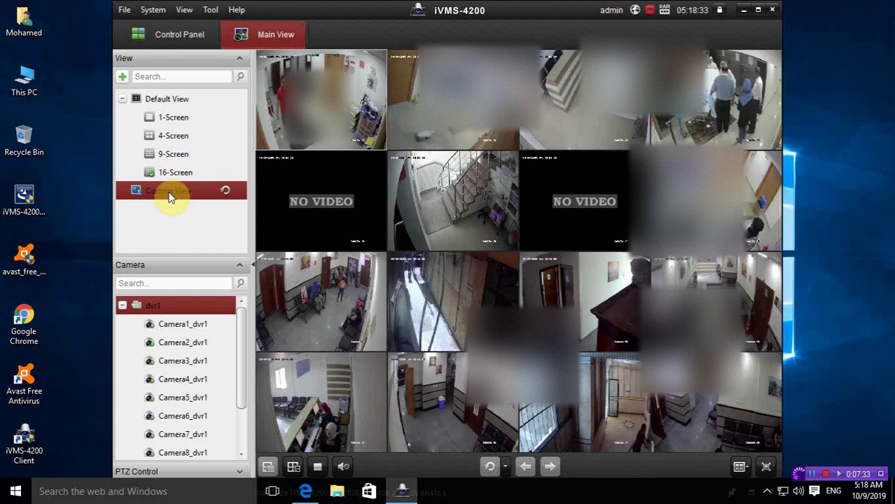
left_click(225, 191)
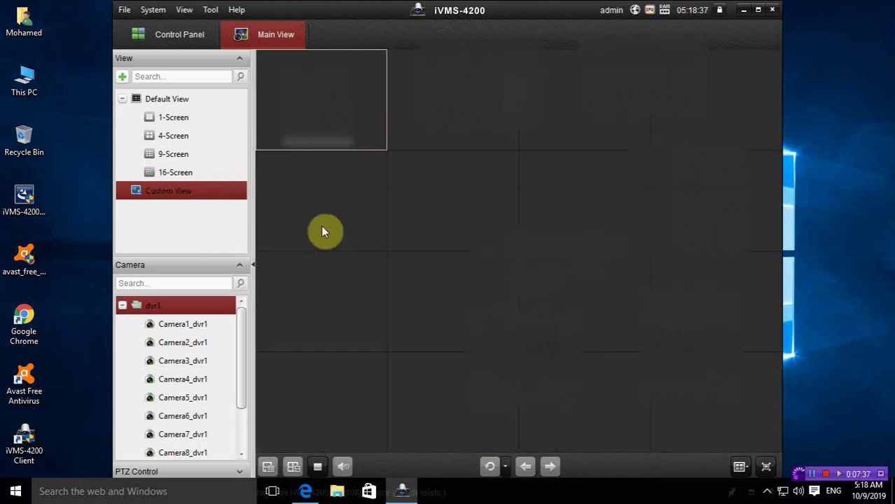
Step: Place Camera1_dvr1 and Camera1_dvr2 live into the first two Custom View windows
left_click(744, 467)
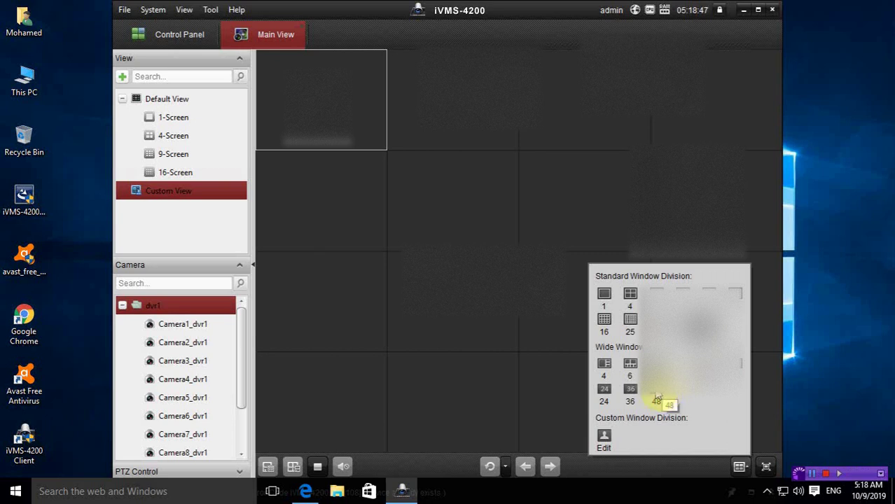
left_click(180, 326)
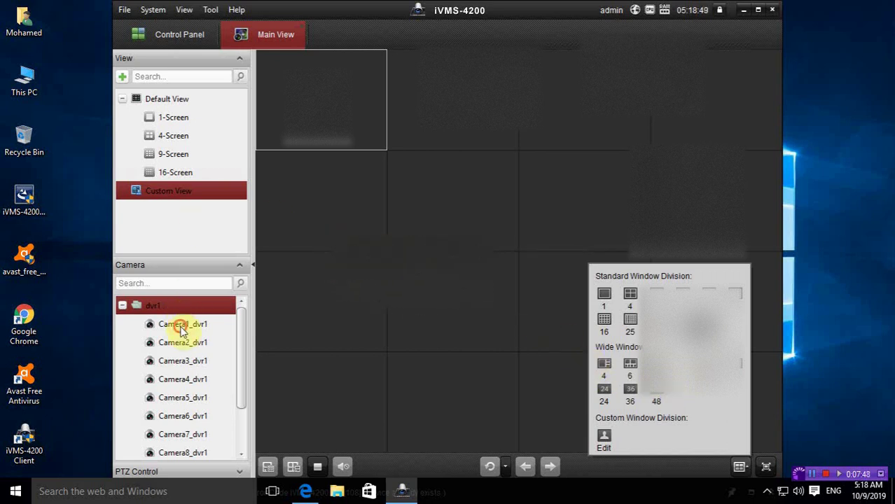
left_click(121, 306)
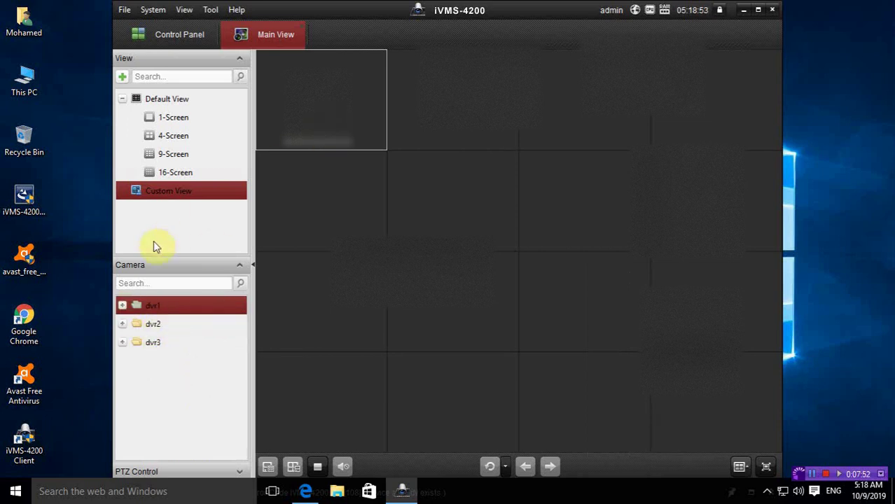
left_click(122, 305)
left_click(169, 325)
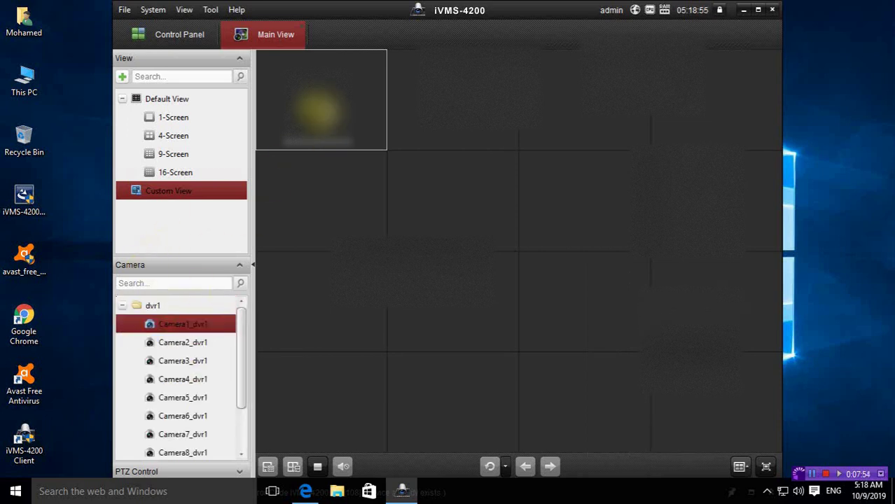
left_click(123, 305)
left_click(122, 324)
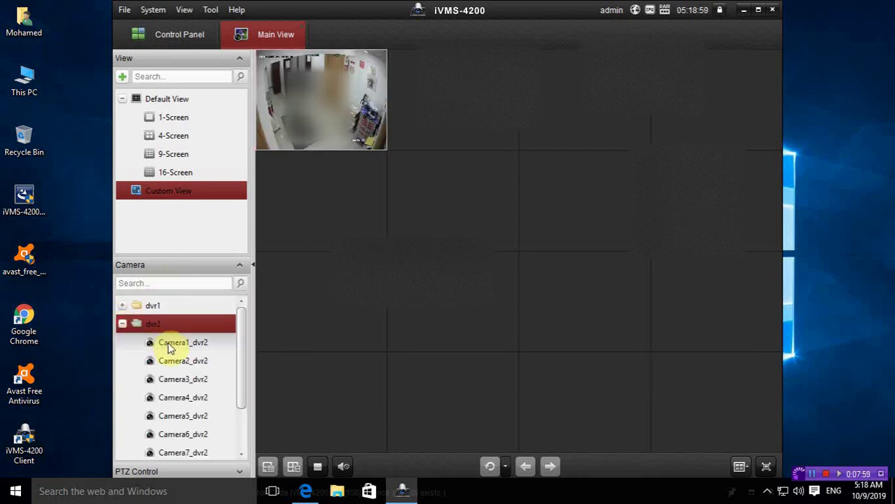
left_click_drag(170, 343, 419, 187)
left_click_drag(473, 133, 473, 133)
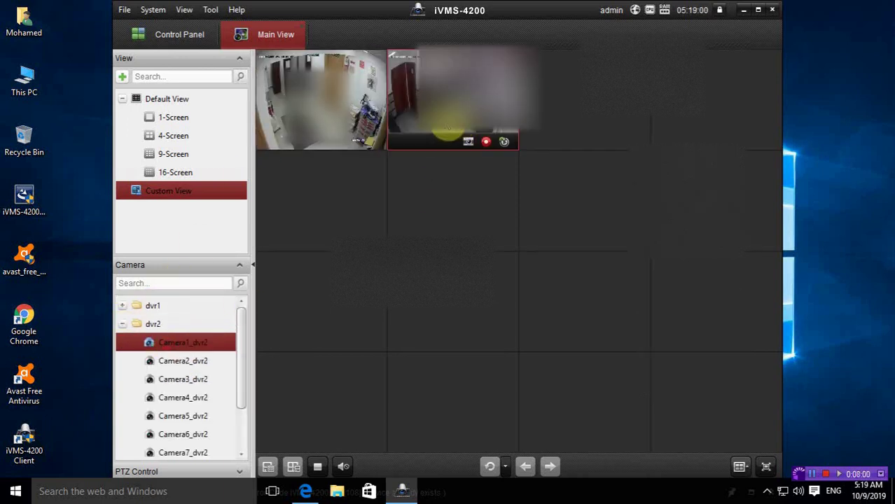
Step: Place Camera1_dvr3 and Camera4_dvr3 live into the third and fourth windows
left_click(122, 324)
left_click(122, 343)
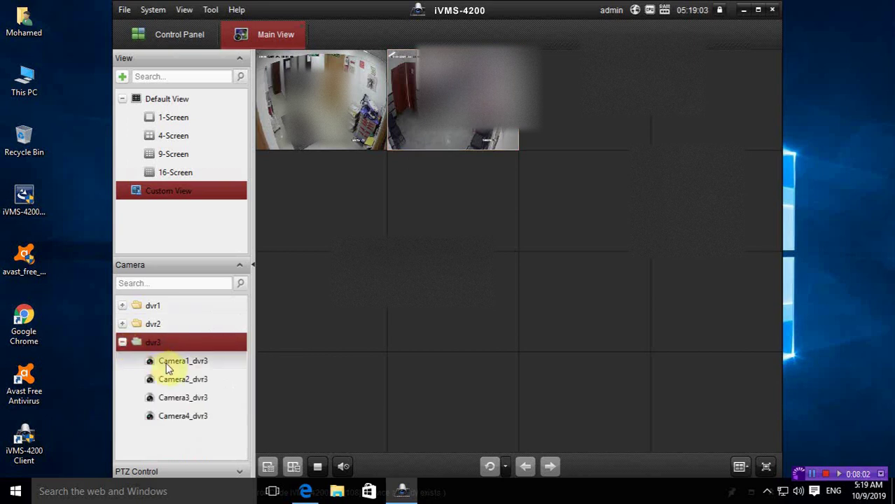
left_click_drag(170, 361, 506, 160)
left_click_drag(555, 113, 554, 113)
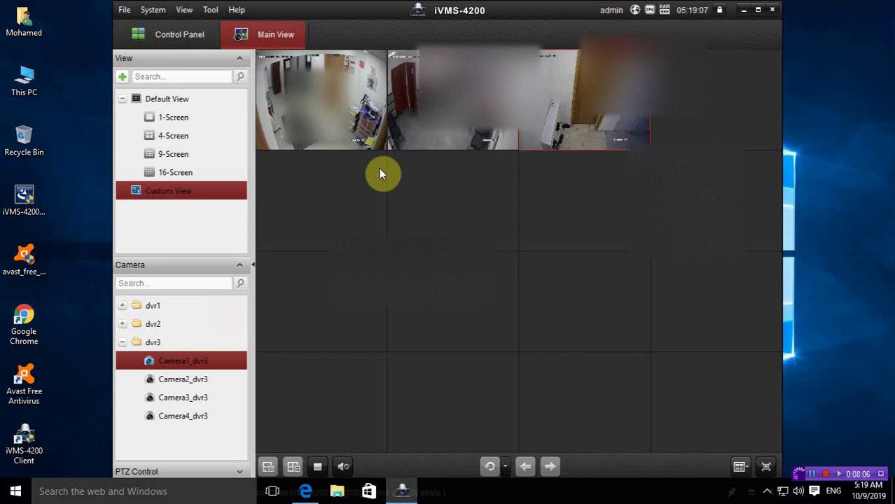
left_click_drag(208, 404, 735, 136)
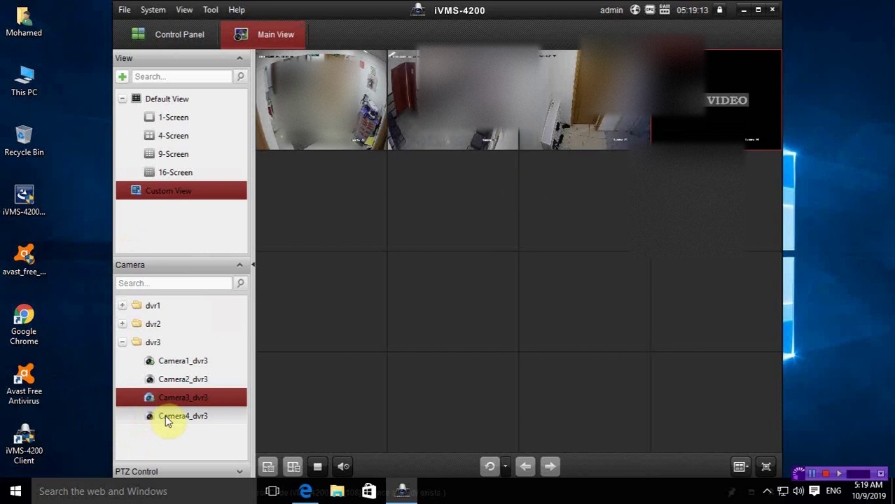
left_click_drag(168, 415, 534, 185)
left_click_drag(596, 130, 684, 123)
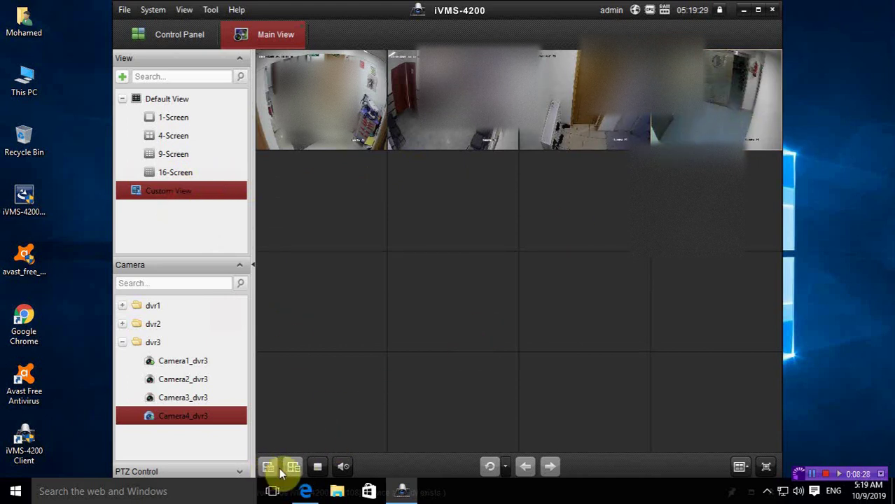
left_click(720, 11)
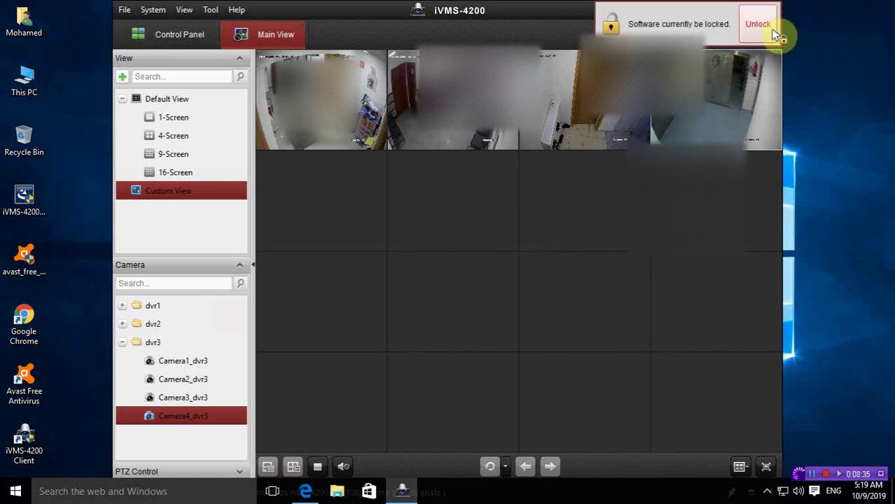
left_click(759, 25)
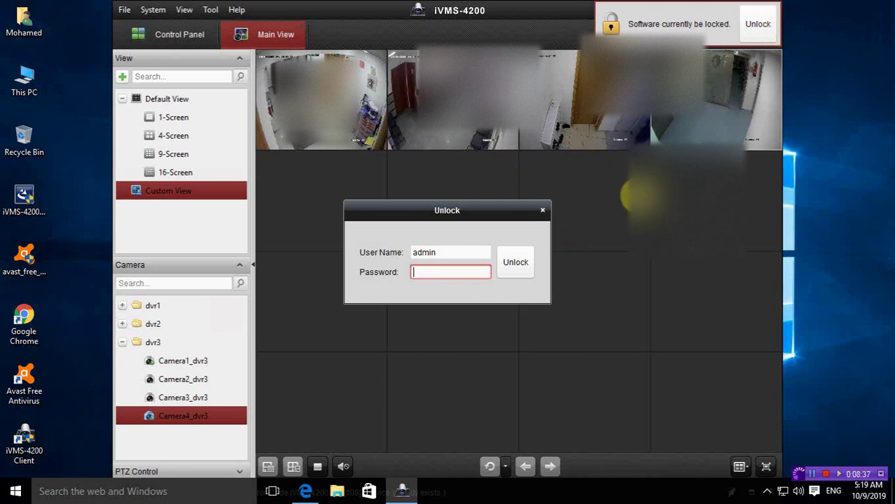
type("12")
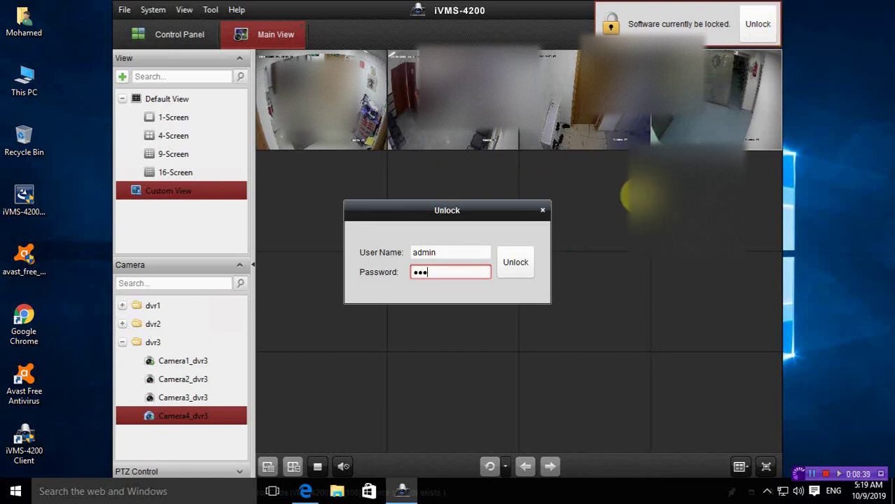
type("34567")
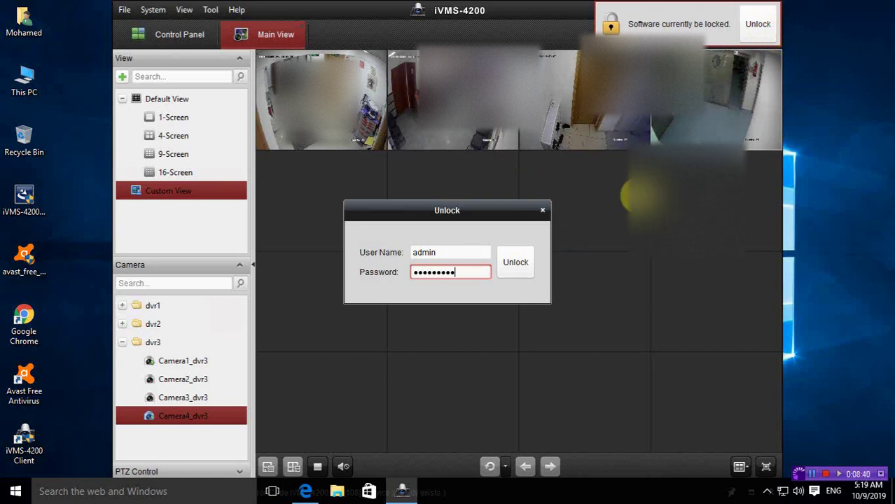
type("89")
left_click(515, 262)
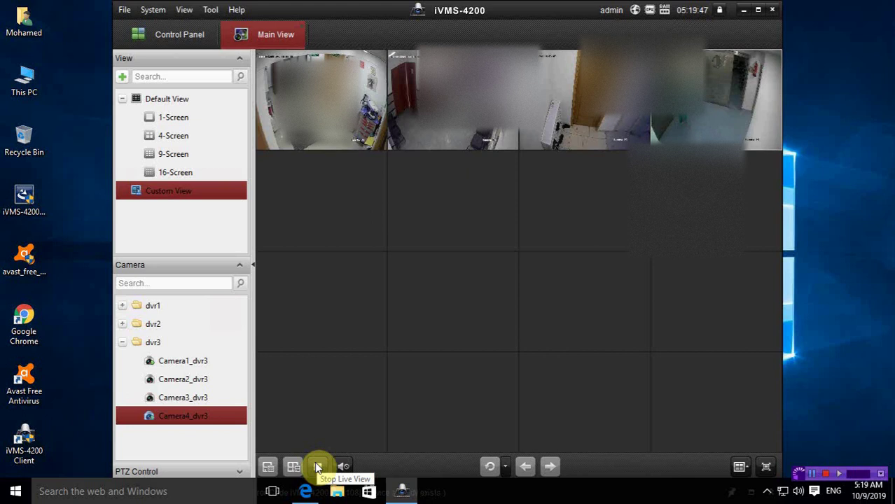
Step: Stop all live view feeds from the bottom toolbar
left_click(317, 467)
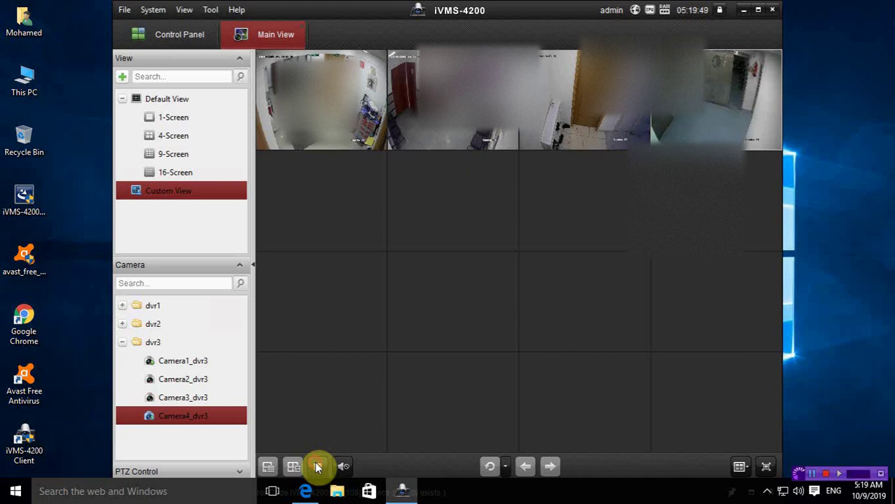
left_click(293, 466)
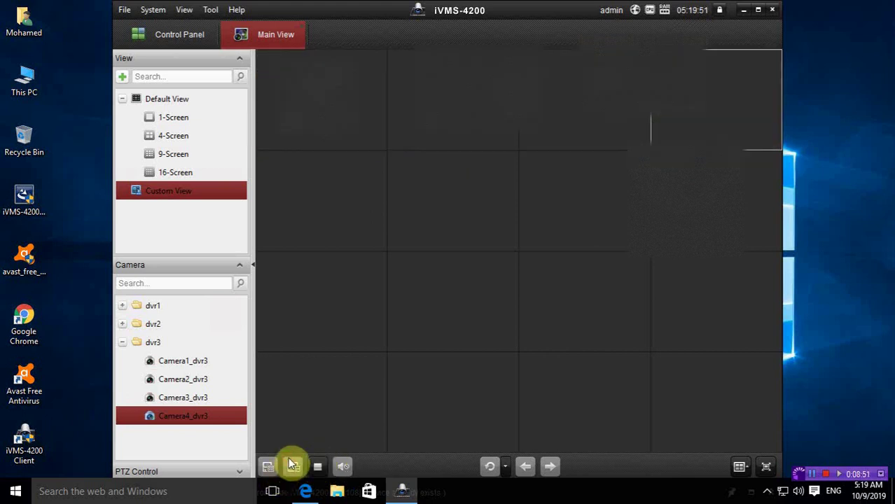
left_click(225, 190)
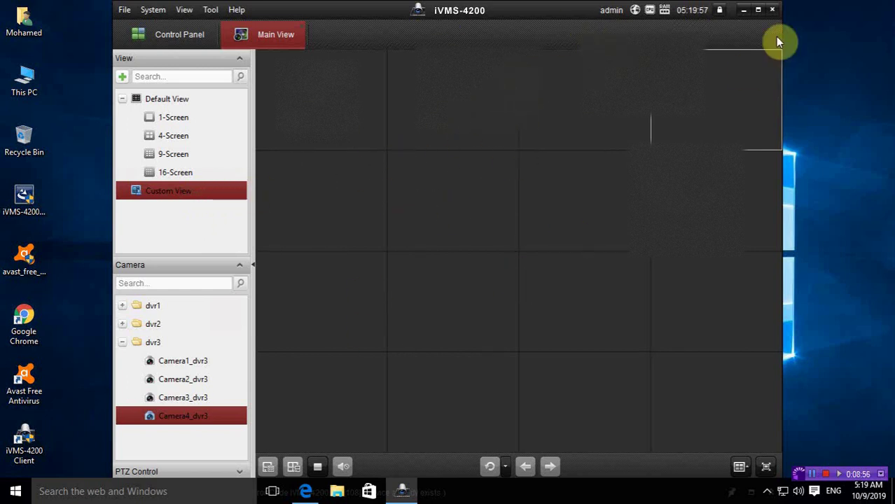
Step: Exit iVMS-4200, confirming OK in the Exit dialog
left_click(773, 10)
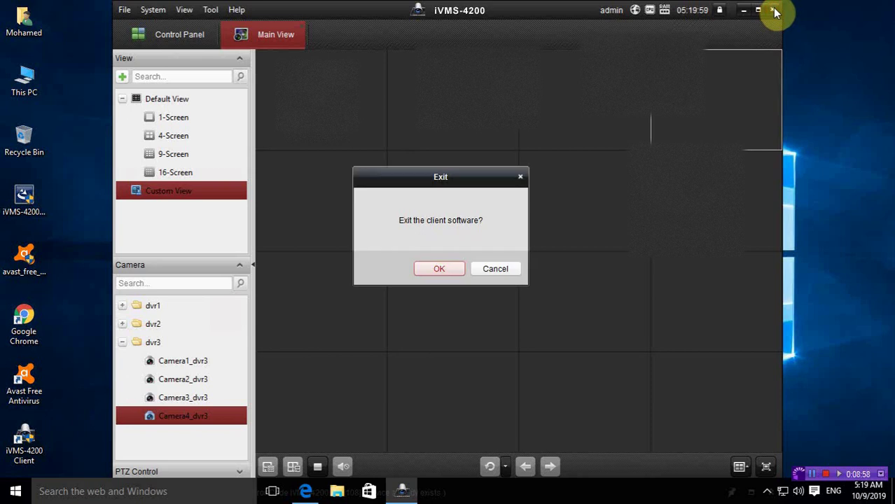
left_click(443, 268)
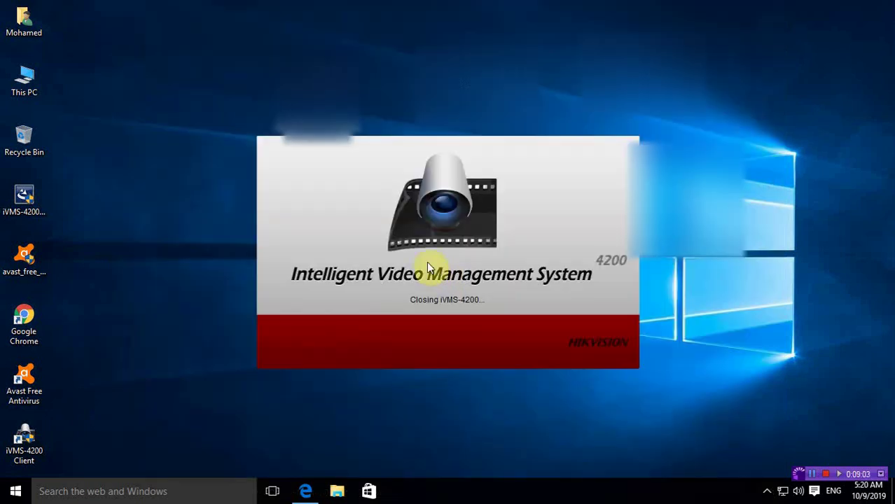
left_click(814, 475)
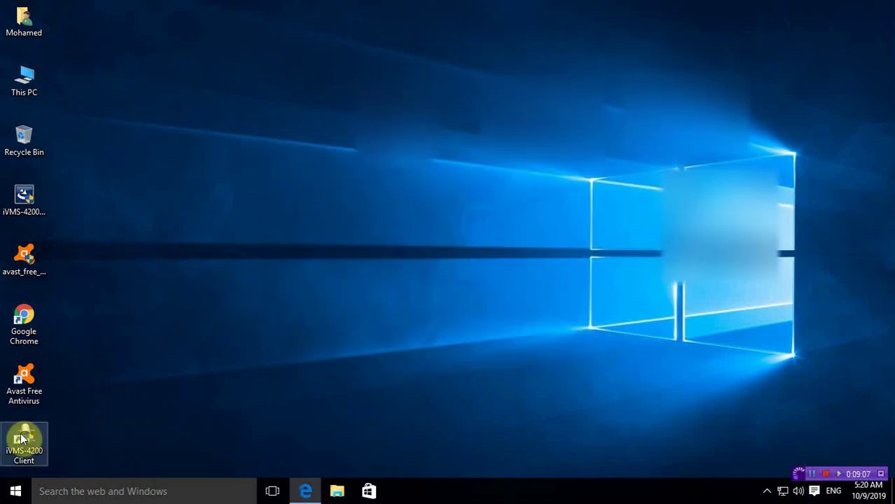
Step: Relaunch iVMS-4200 from the desktop shortcut and allow it to start
double_click(22, 438)
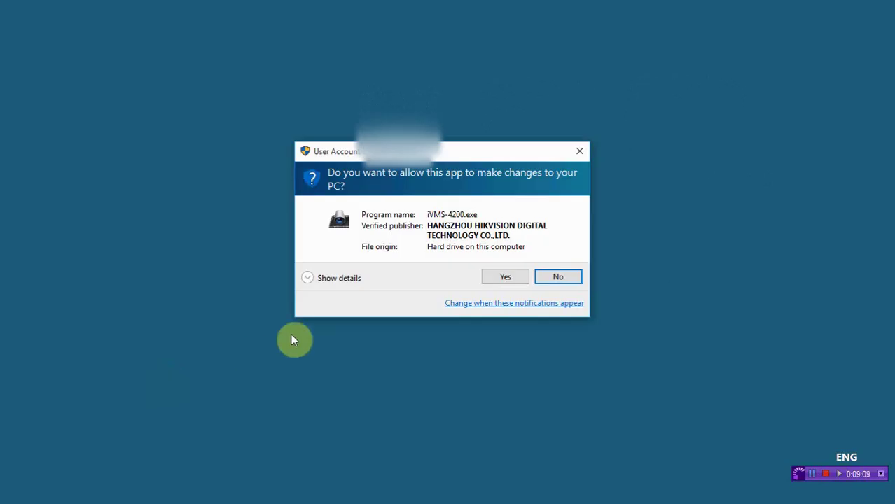
left_click(487, 276)
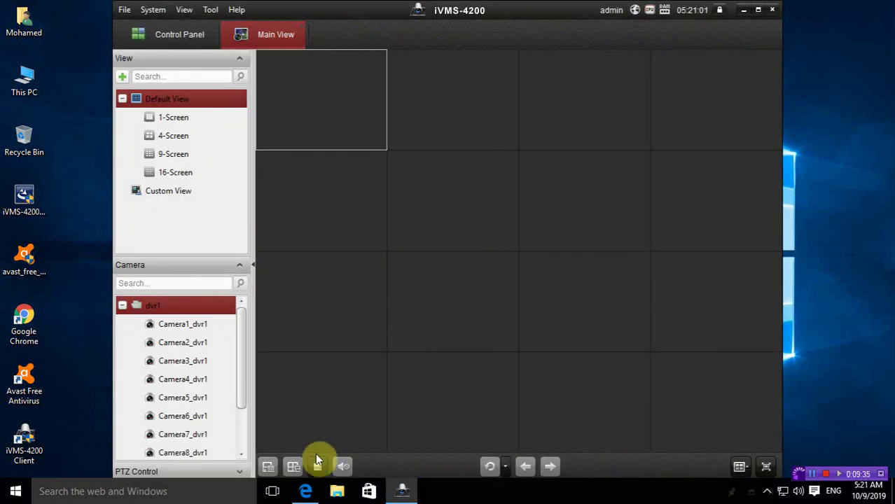
Step: Put Camera1_dvr1 and Camera2_dvr1 into the first two Custom View tiles
left_click(191, 193)
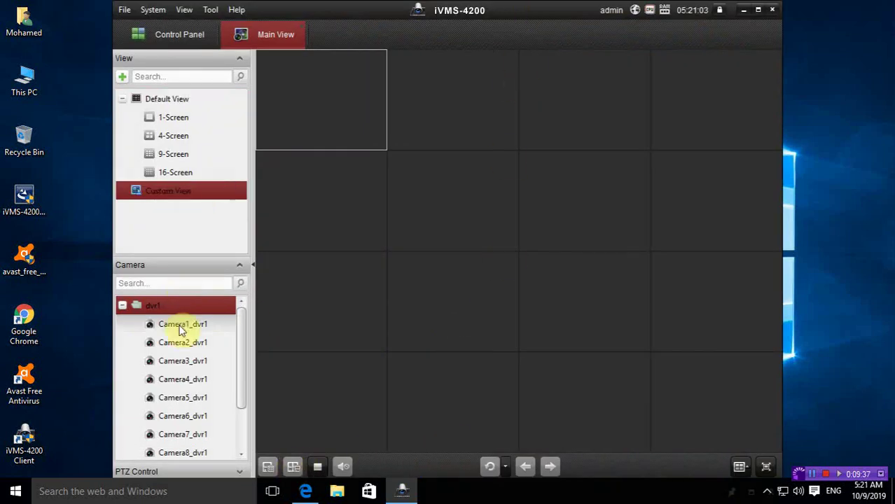
left_click_drag(175, 324, 307, 97)
left_click_drag(151, 350, 443, 131)
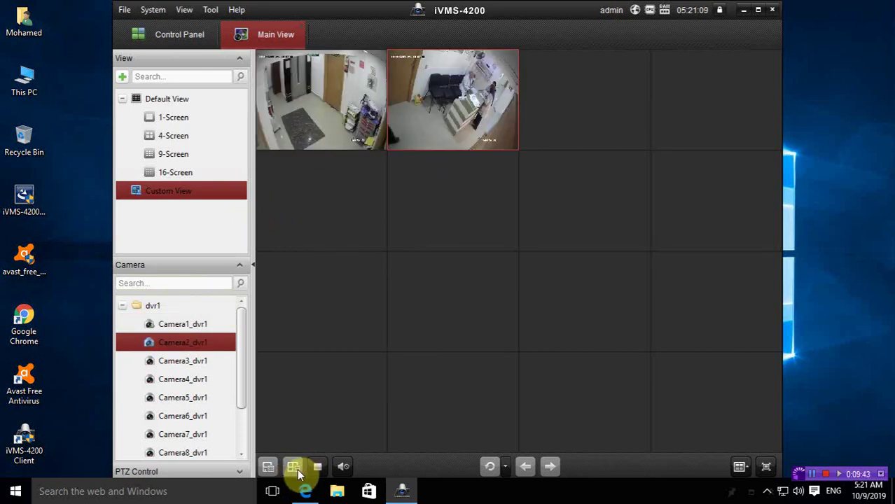
Step: Lock the software, unlock it with the admin password, and refresh the custom view
left_click(721, 13)
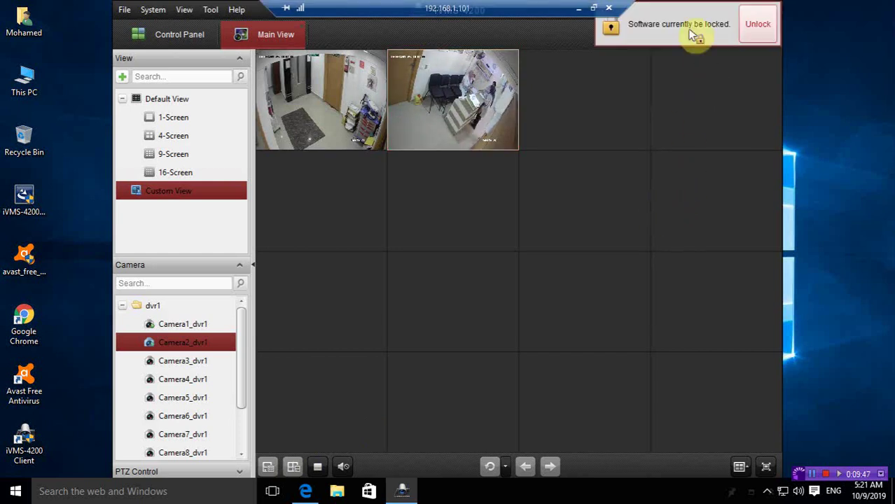
left_click(745, 26)
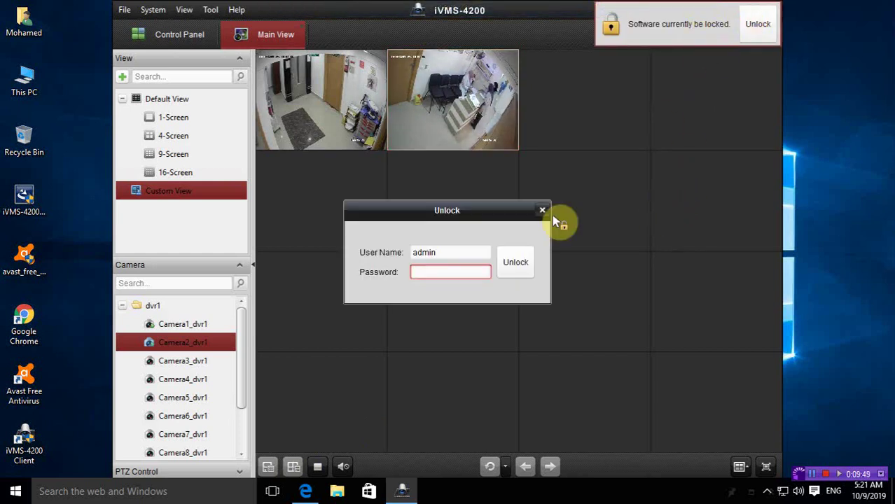
type("••••••")
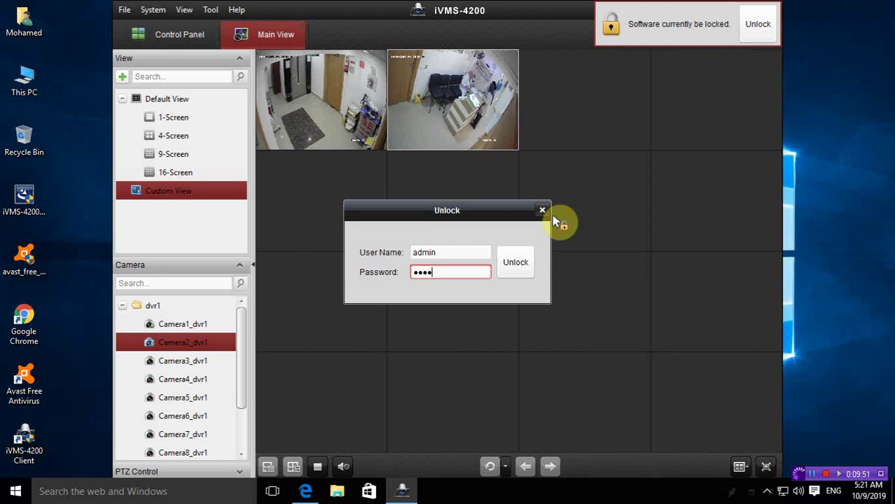
type("•••")
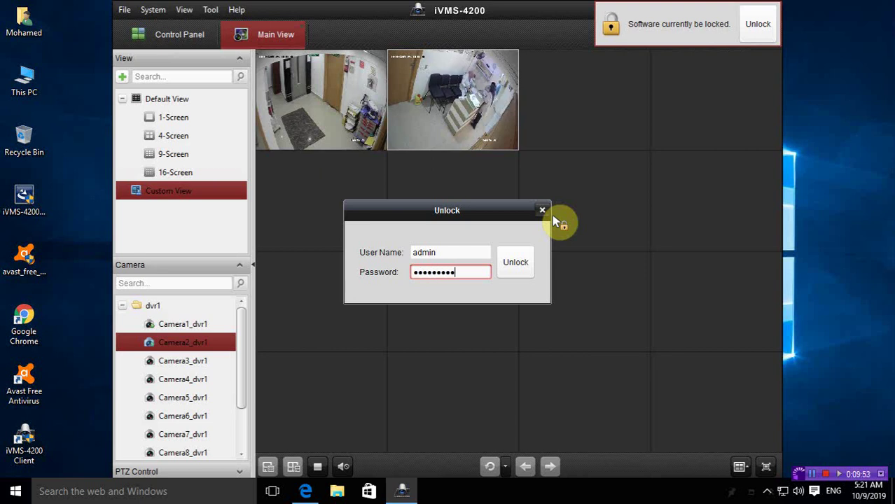
left_click(515, 261)
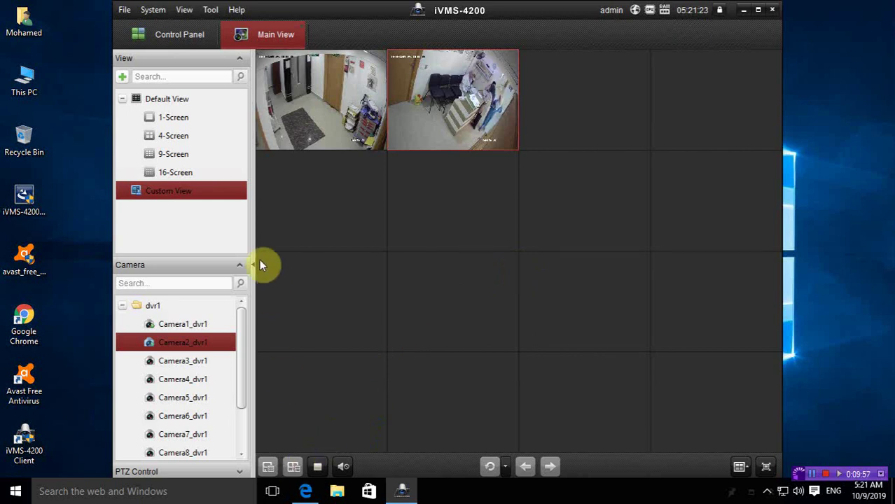
left_click(154, 194)
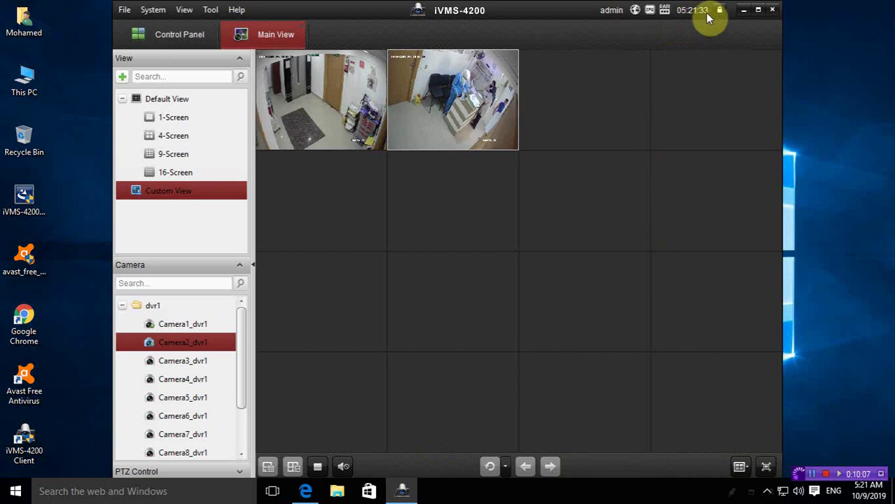
mouse_move(629, 15)
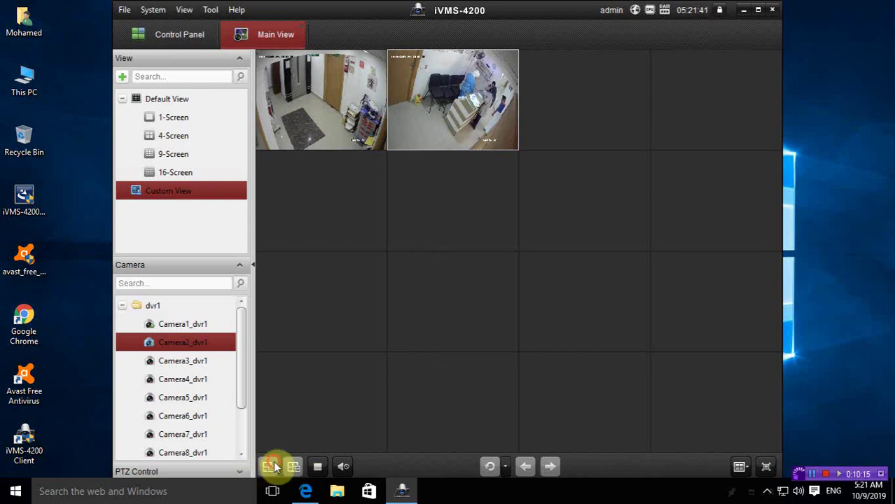
Step: Stop live previews, try 4-Screen, then set Custom View's window division to 16
left_click(321, 463)
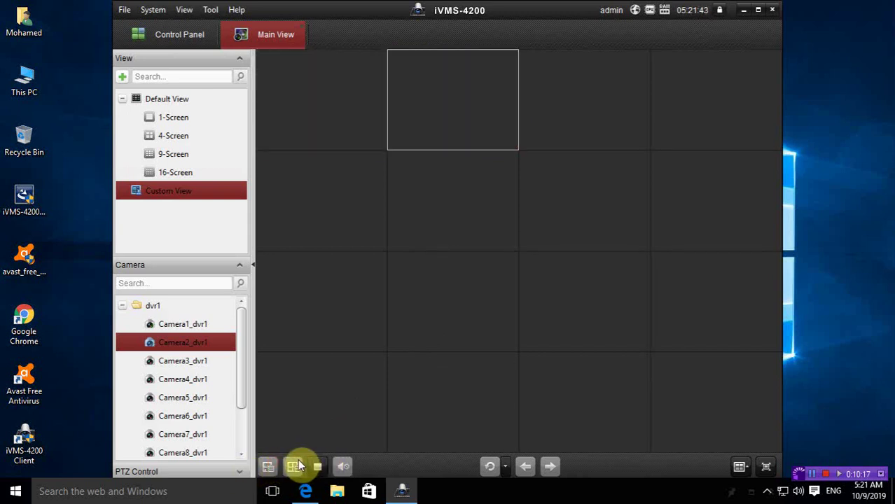
left_click(178, 136)
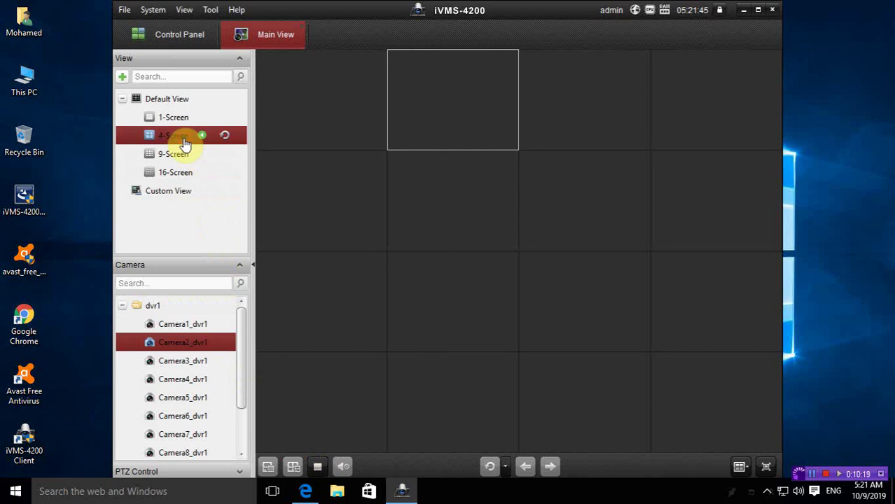
left_click(184, 193)
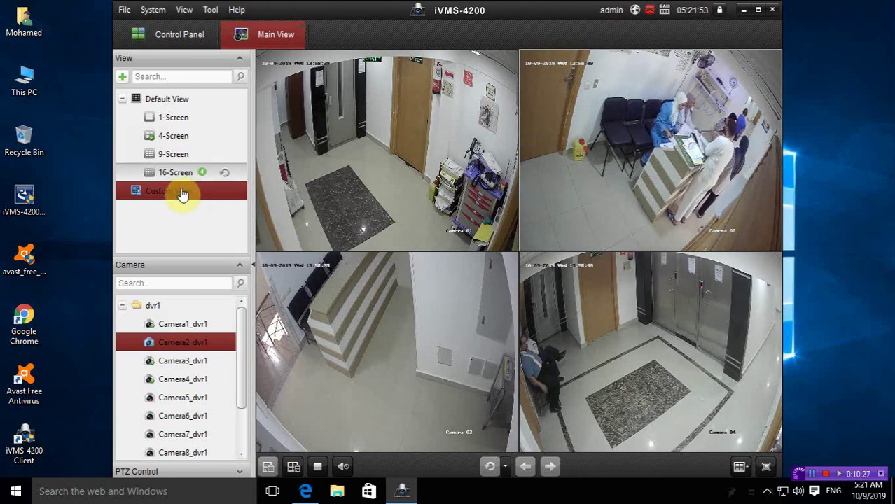
mouse_move(182, 193)
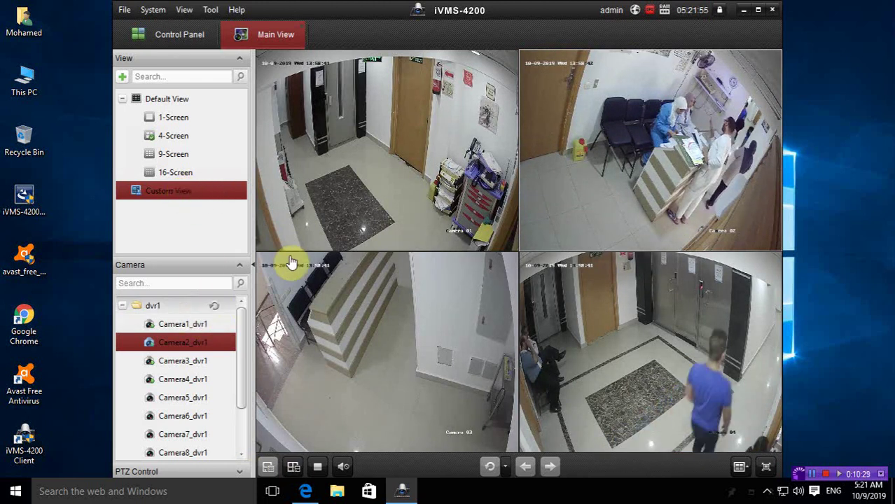
left_click(739, 463)
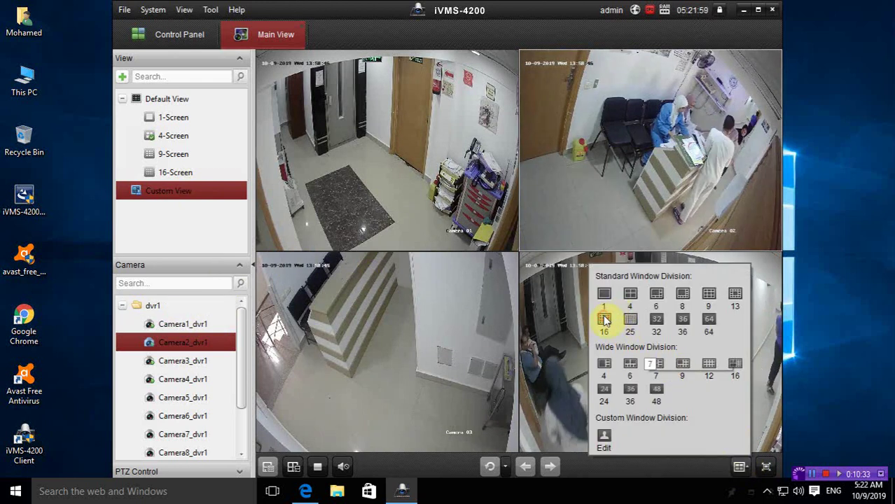
left_click(604, 320)
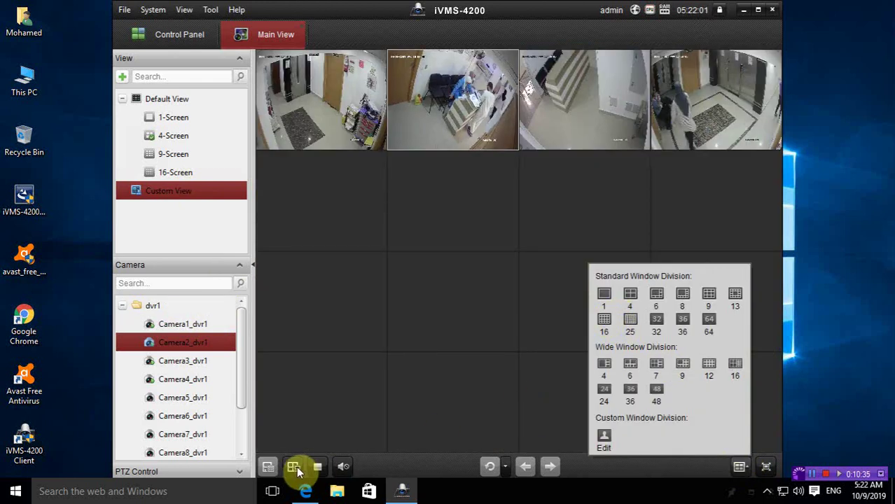
left_click(379, 398)
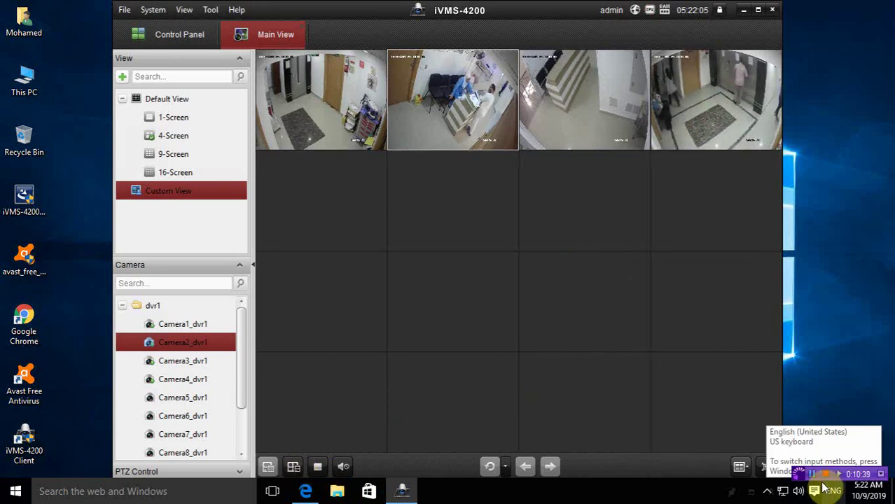
left_click(296, 466)
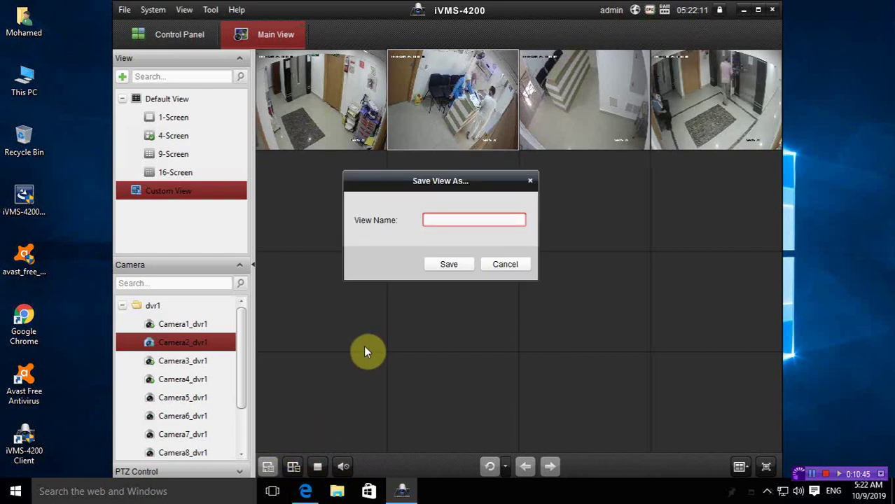
Step: Save the layout as view1, then reopen view1 after briefly loading the 9-screen view
type("view1")
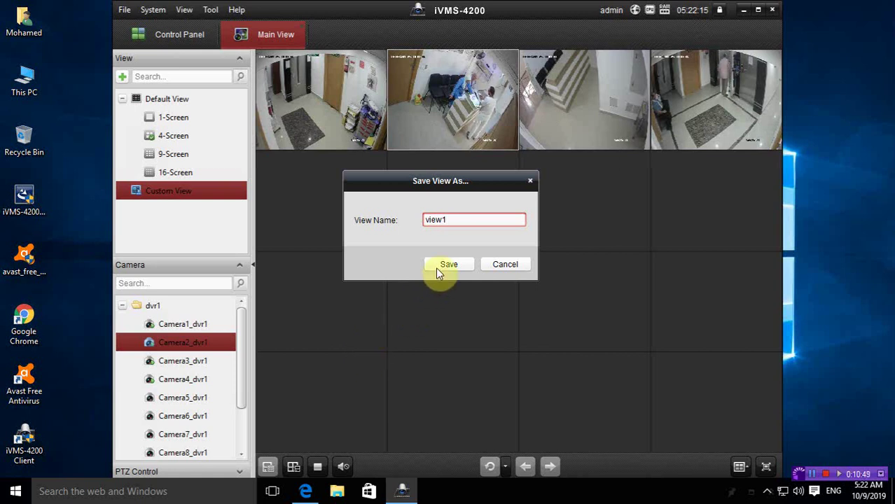
left_click(437, 264)
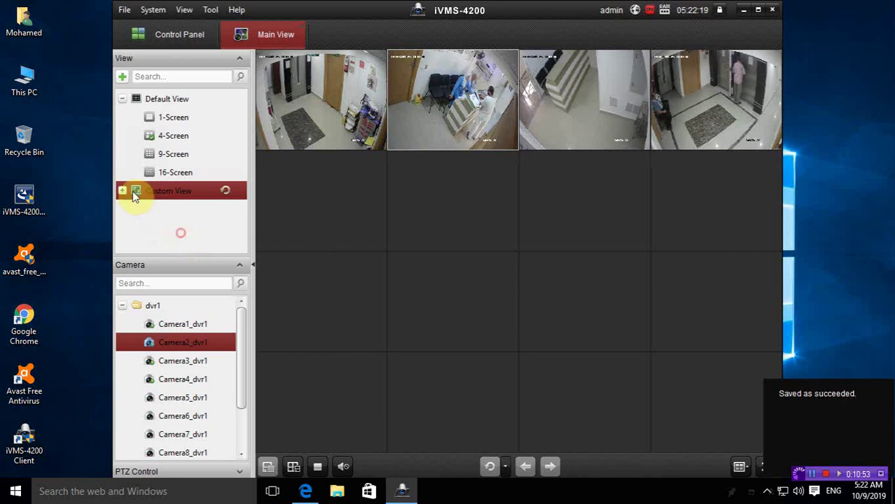
left_click(123, 191)
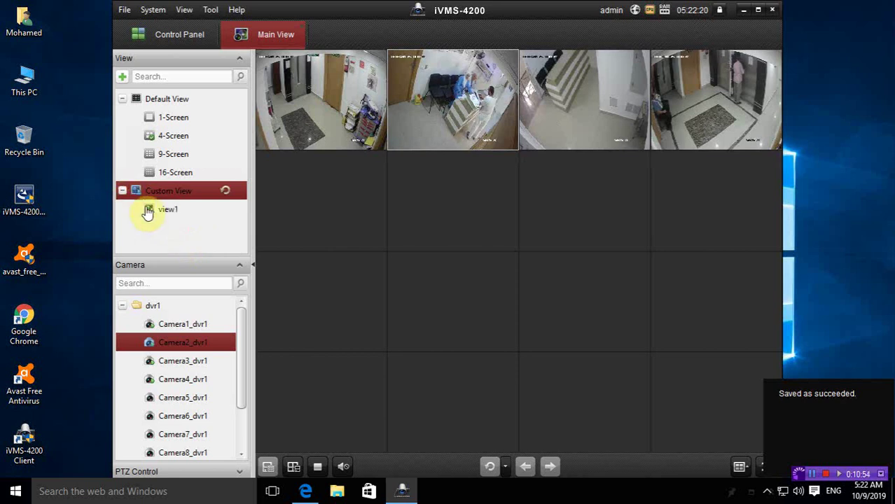
left_click(173, 154)
left_click(202, 153)
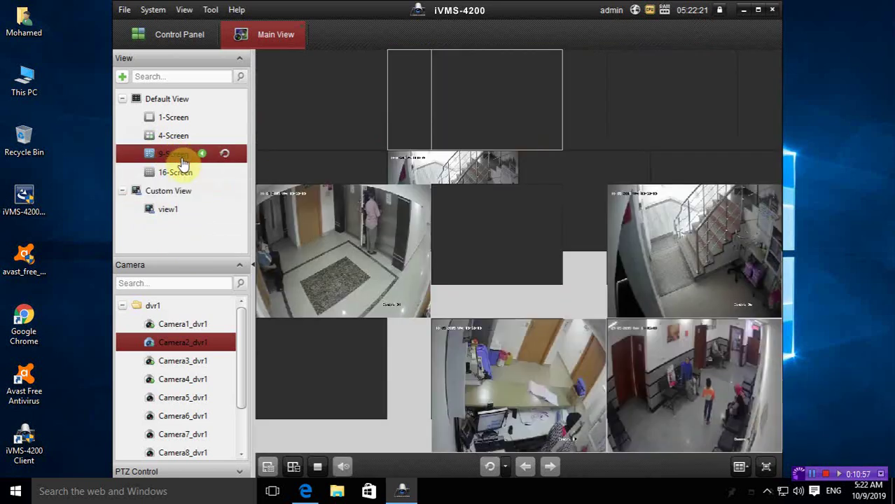
left_click(157, 210)
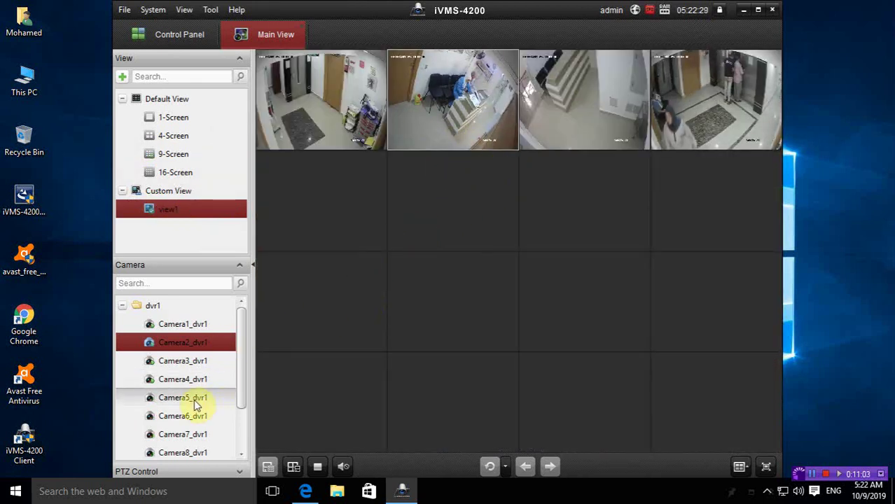
Step: Add Camera5_dvr1 and Camera6_dvr1 to view1's second row, save it, and close Main View
left_click_drag(200, 397, 315, 210)
left_click_drag(183, 416, 430, 231)
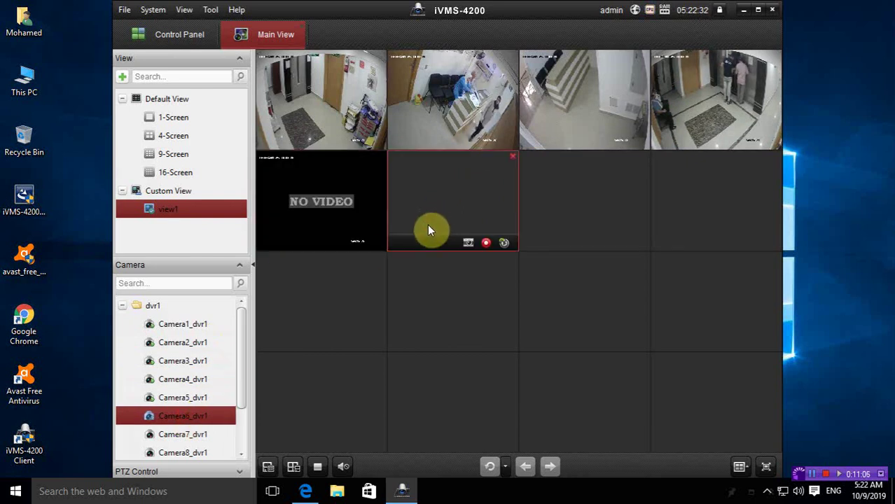
left_click(268, 467)
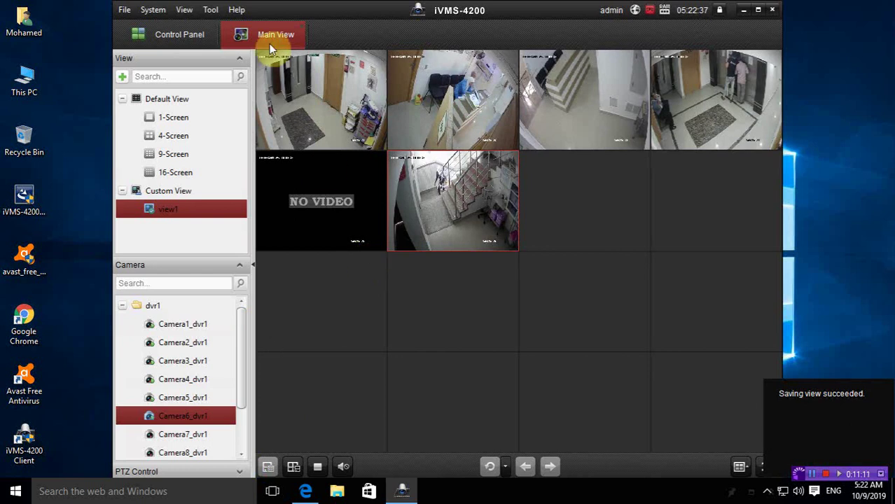
left_click(300, 27)
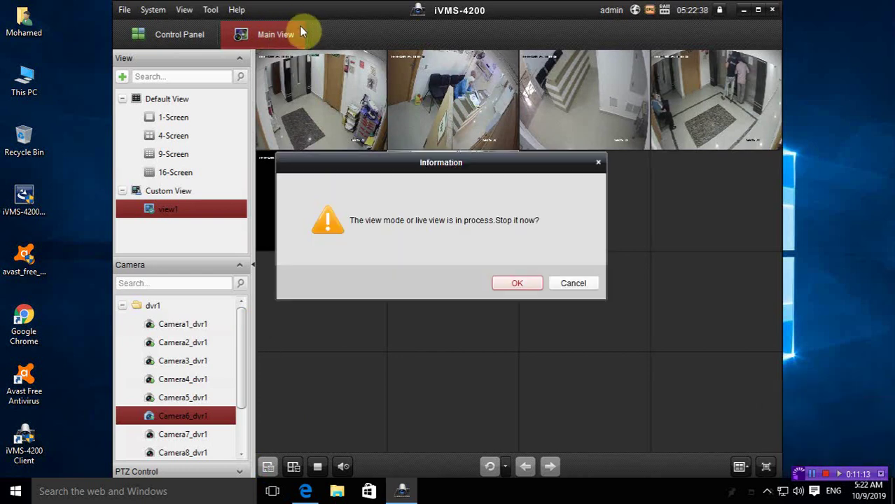
Step: Play Camera1_dvr1's 2019-10-03 recording from 09:44:28 in Remote Playback, leaving the date unchanged
left_click(517, 285)
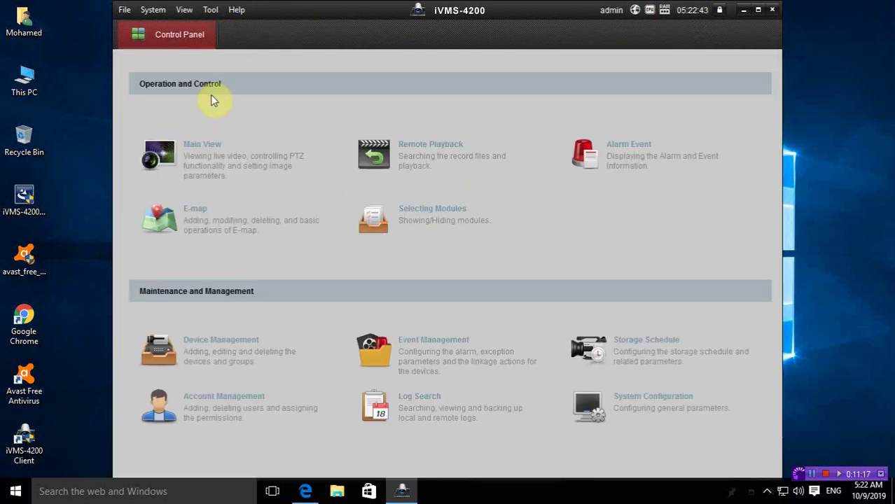
left_click(429, 150)
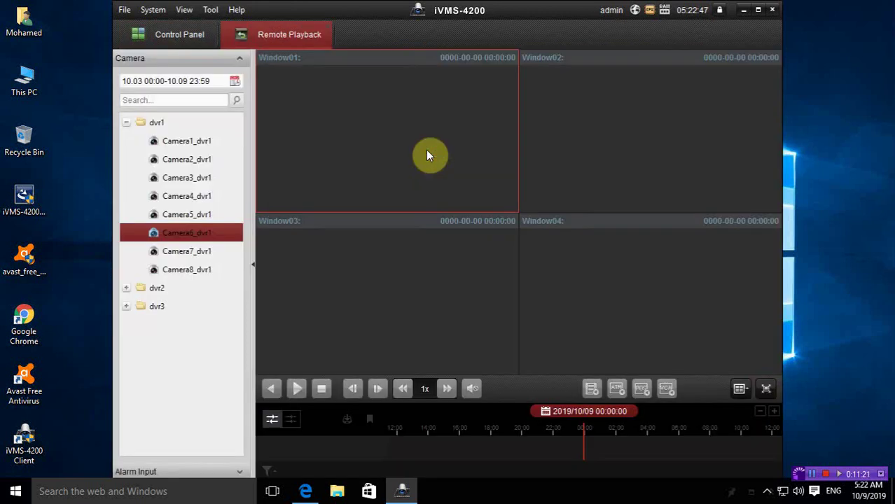
left_click(199, 142)
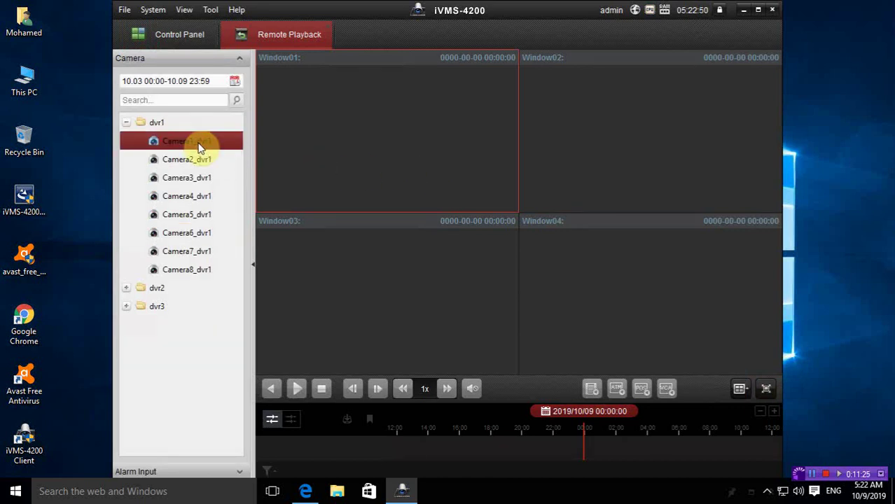
left_click(199, 147)
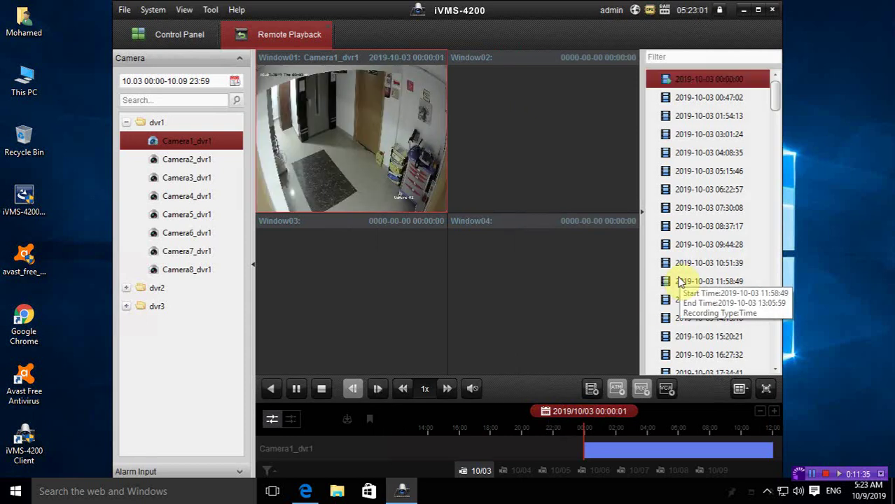
left_click(679, 246)
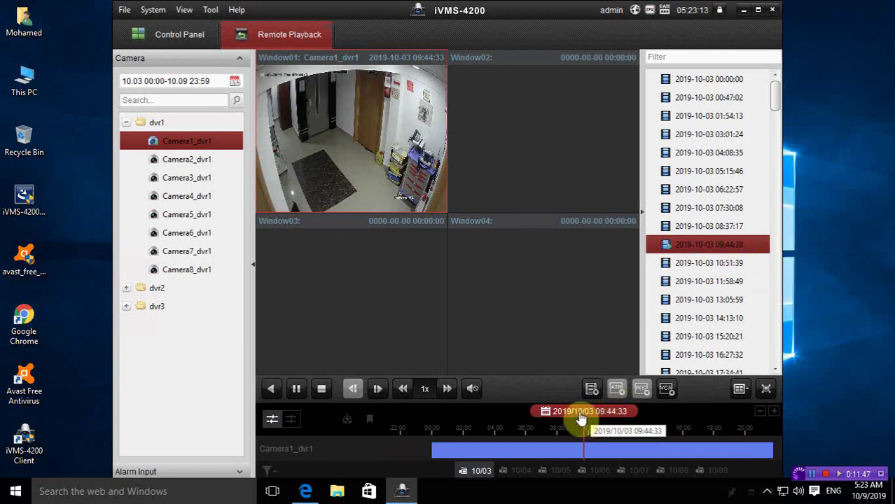
left_click(546, 412)
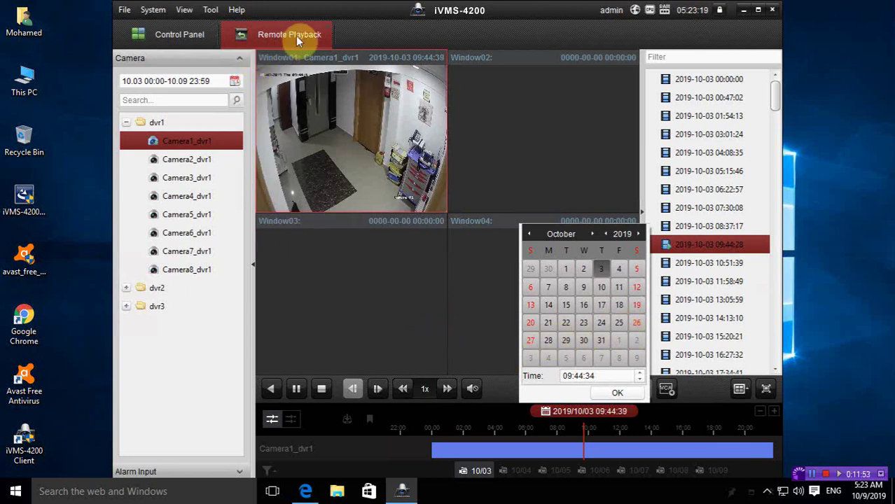
left_click(325, 26)
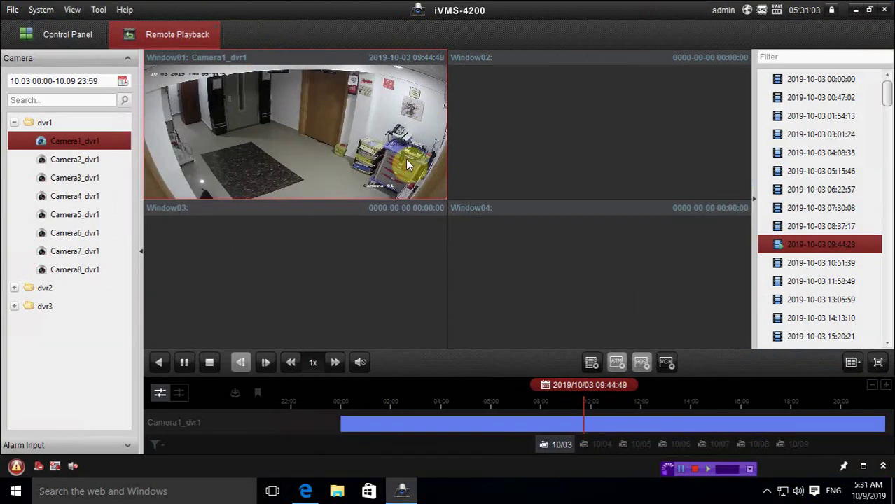
Step: Show Camera1_dvr1's playback in Window01 full screen
right_click(366, 149)
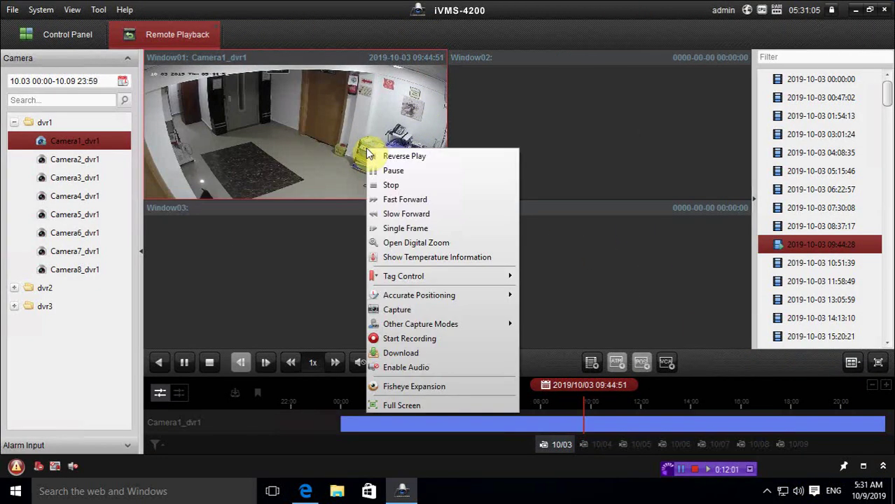
left_click(409, 405)
right_click(364, 199)
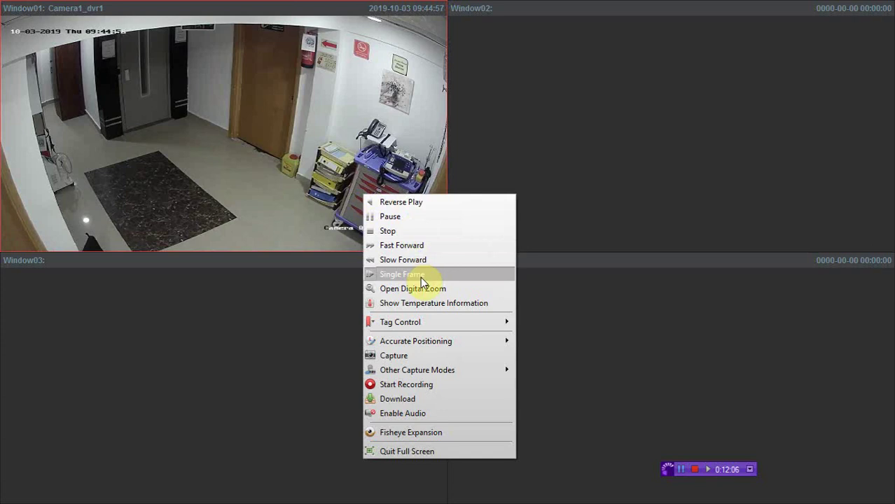
double_click(296, 154)
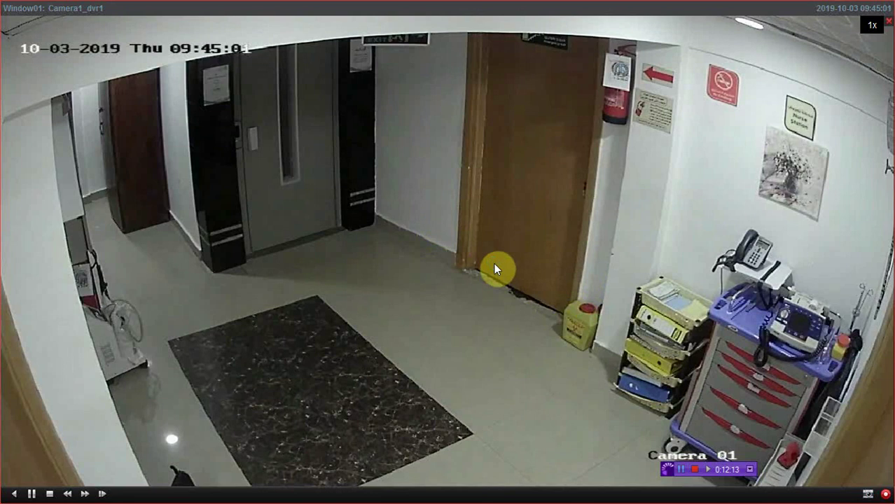
Step: Capture a snapshot of the playing frame to the C:/iVMS-4200/capture folder
right_click(40, 485)
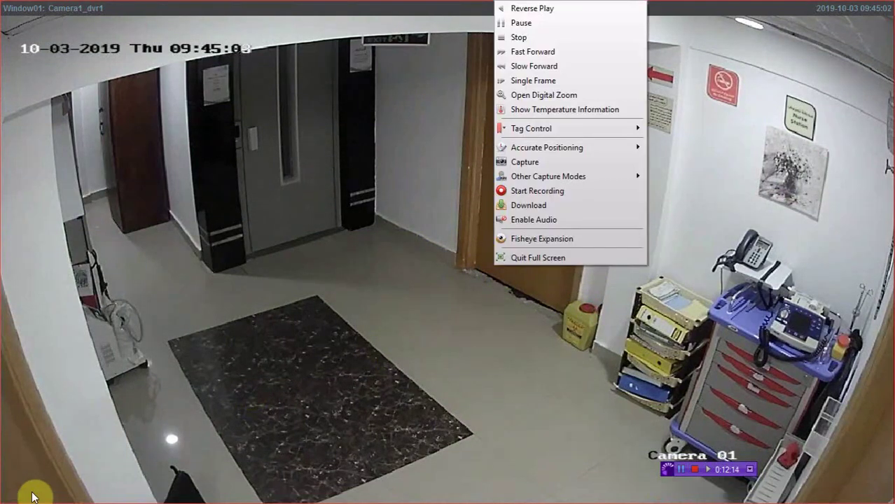
left_click(521, 163)
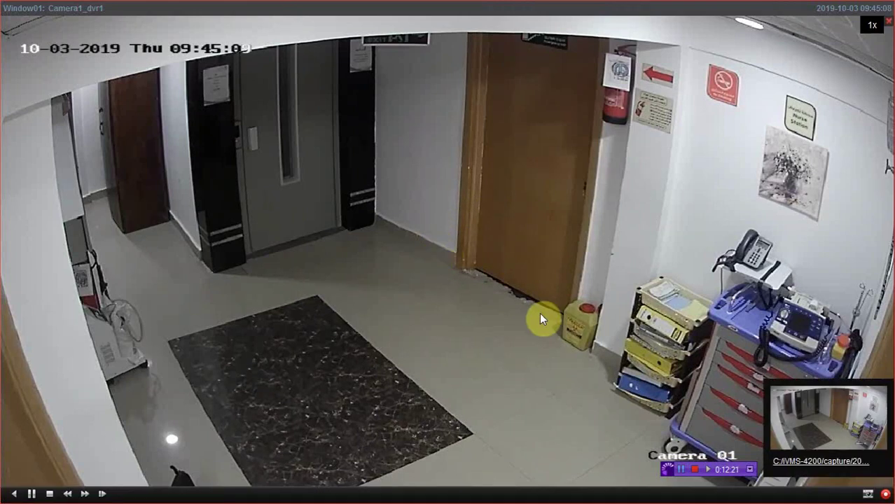
left_click(818, 442)
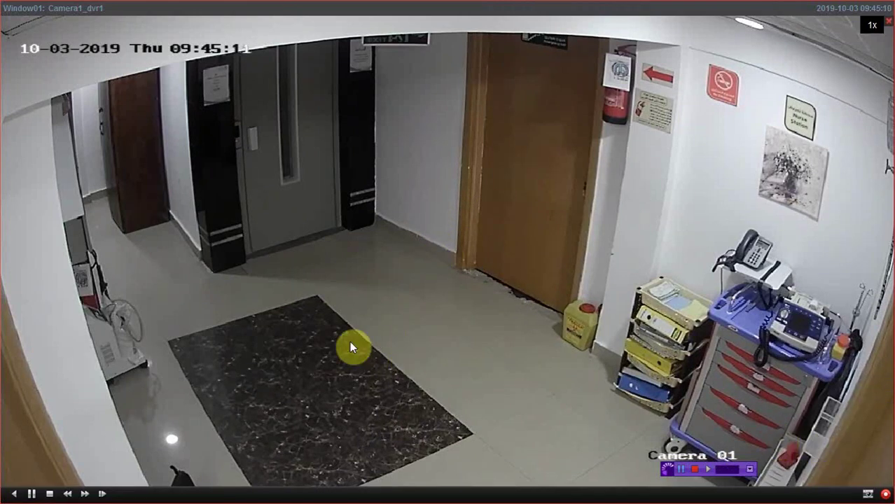
Step: Record a clip of Camera1_dvr1's playback as MP4 into C:/iVMS-4200/video/20191003
right_click(231, 329)
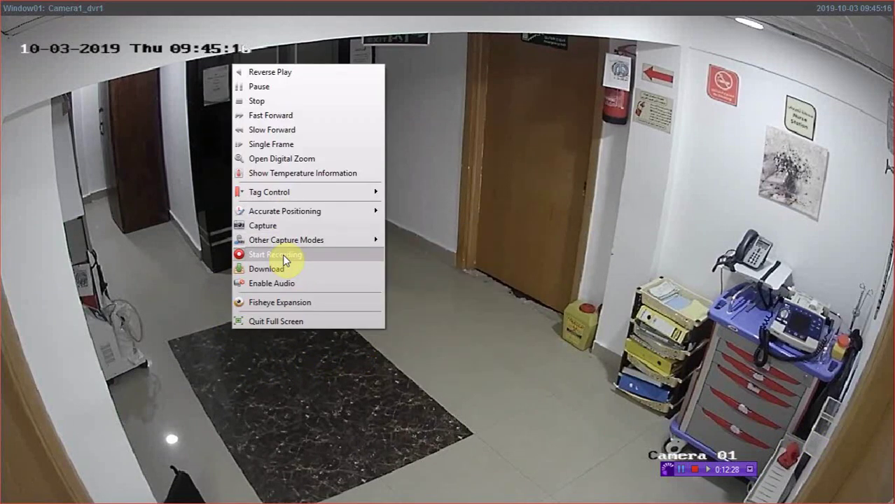
left_click(282, 254)
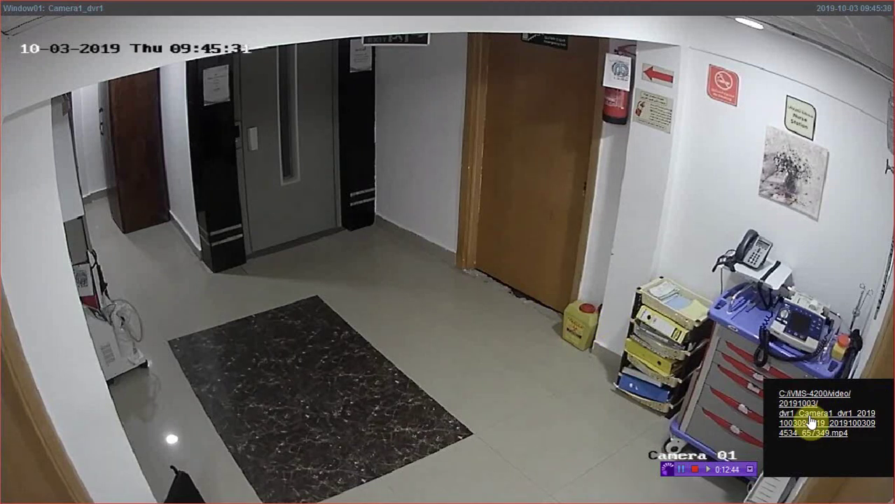
double_click(548, 257)
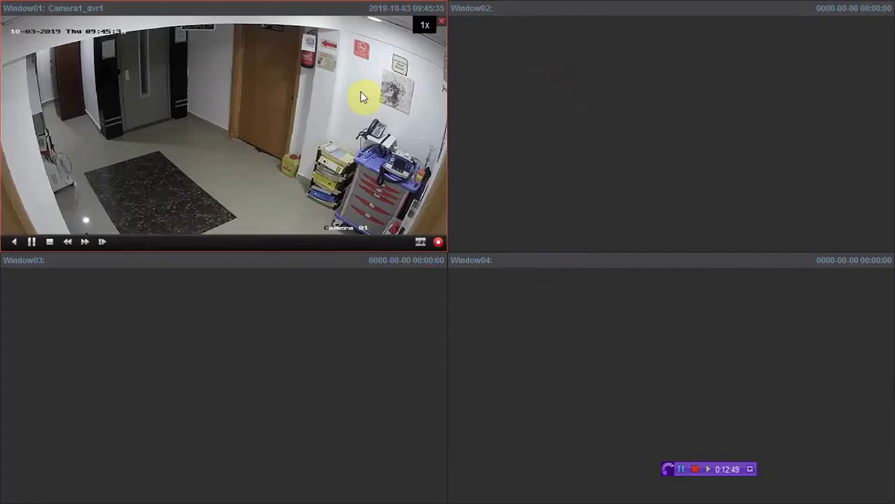
Step: Quit full screen to return to the normal Remote Playback window
right_click(332, 127)
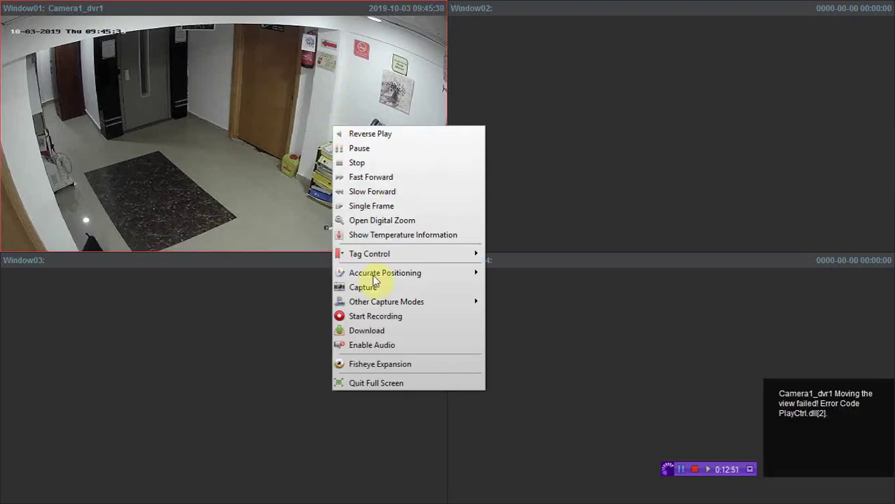
left_click(380, 383)
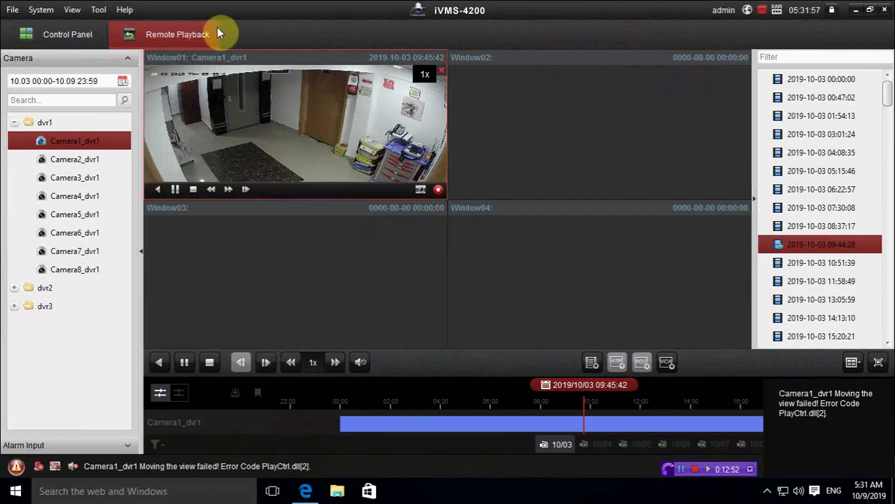
left_click(100, 10)
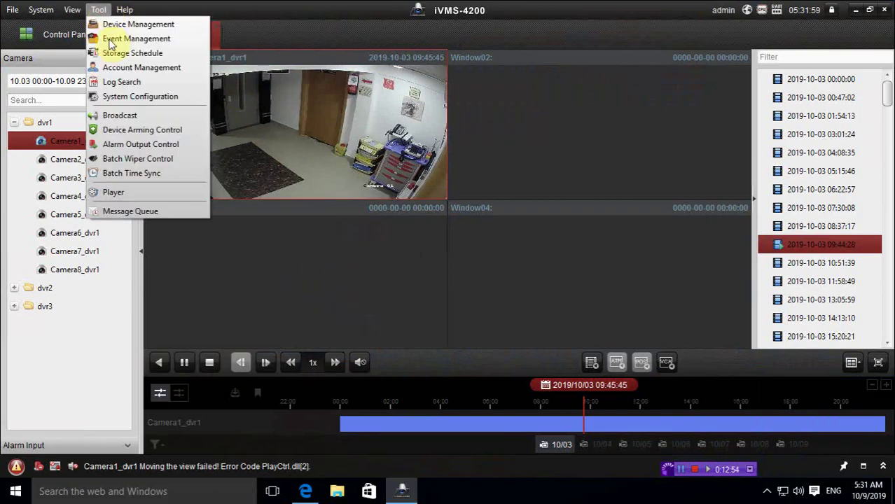
Step: View System Configuration's File settings with video, capture and config paths under C:/iVMS-4200/
key("Escape")
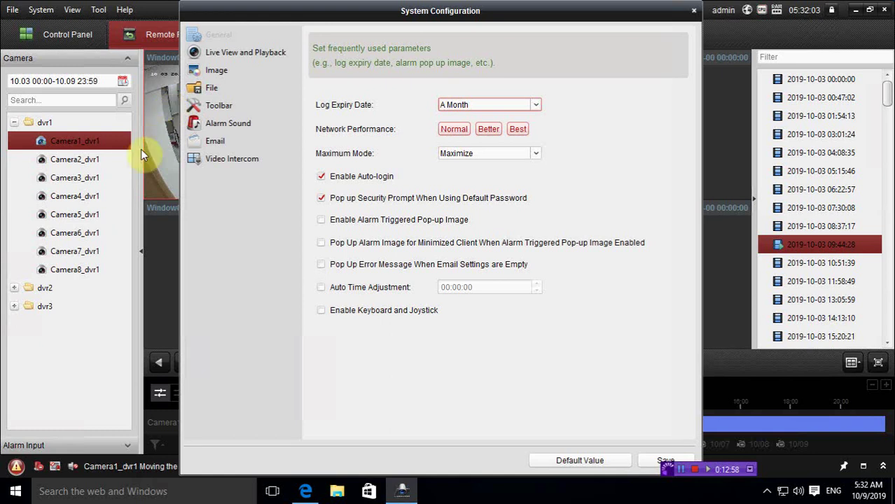
left_click(203, 88)
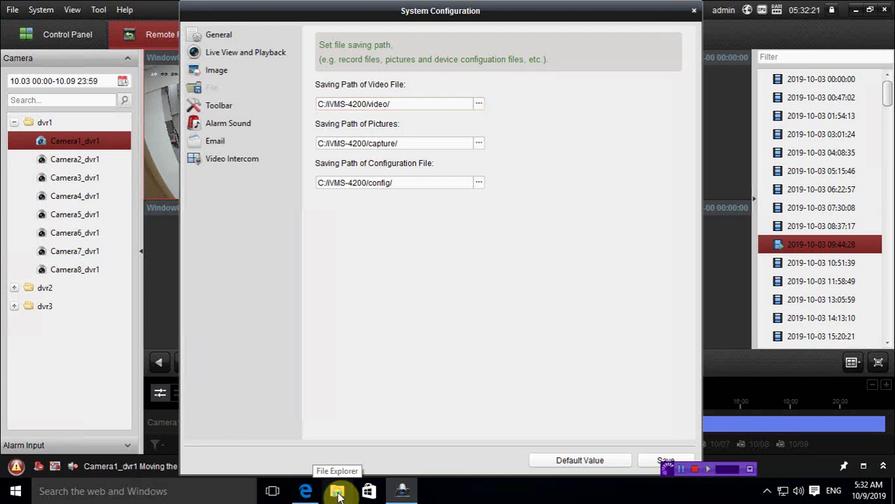
left_click(336, 493)
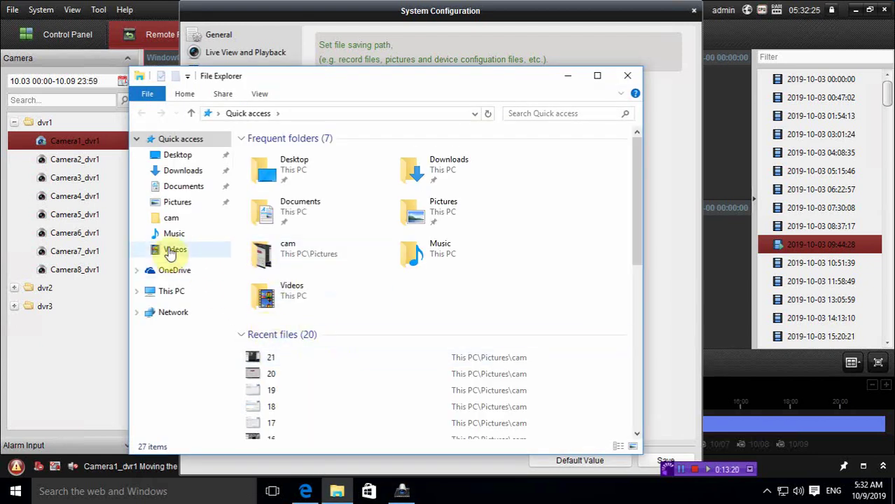
Step: Browse C:\iVMS-4200\video\20191003 to view the two Camera1 video files
left_click(172, 291)
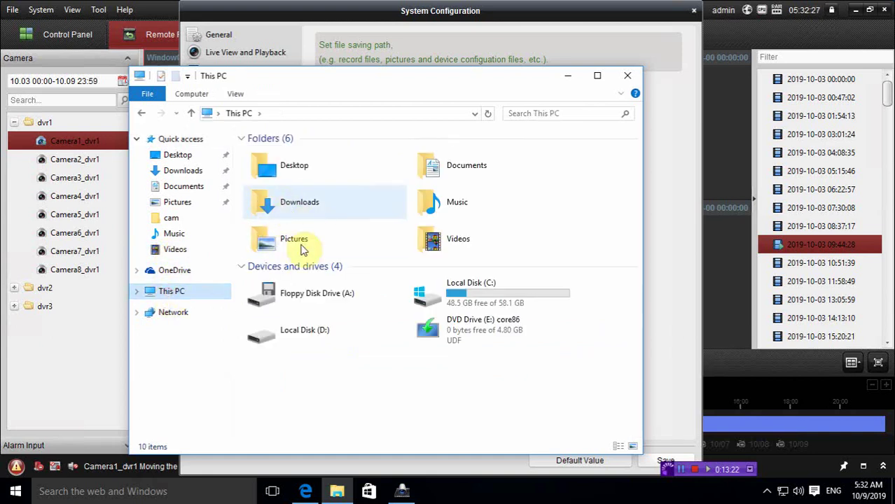
double_click(450, 300)
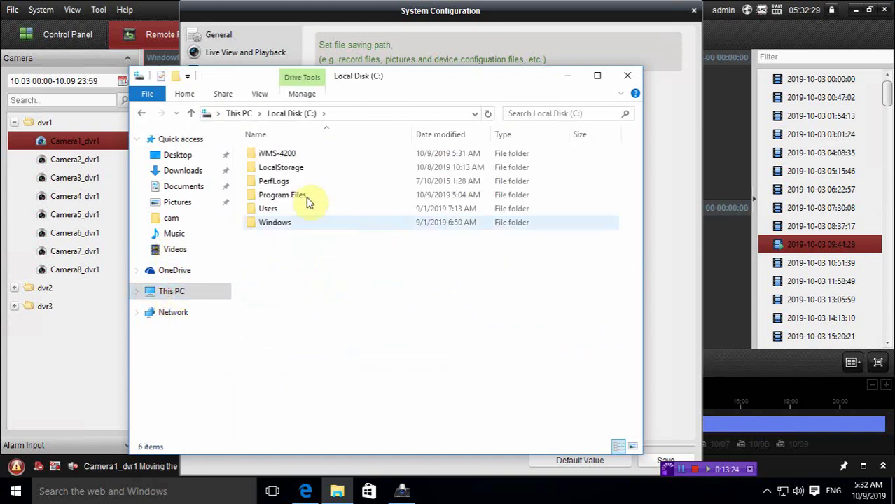
double_click(272, 155)
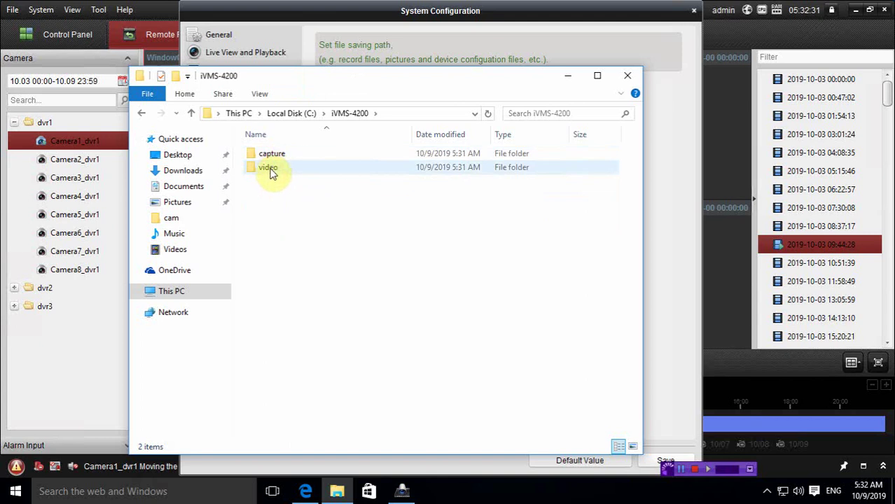
left_click(271, 170)
double_click(271, 170)
double_click(288, 155)
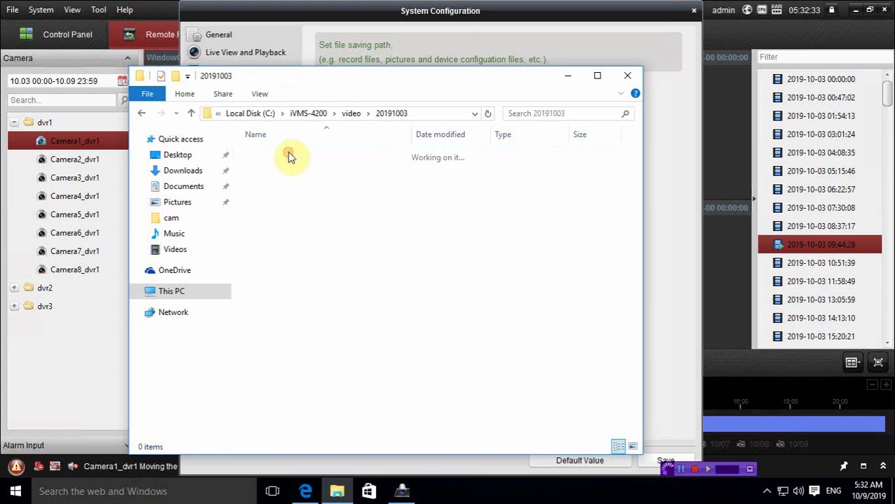
Step: Check the snapshot in capture\20191003, then close Explorer and System Configuration
left_click(191, 113)
left_click(195, 114)
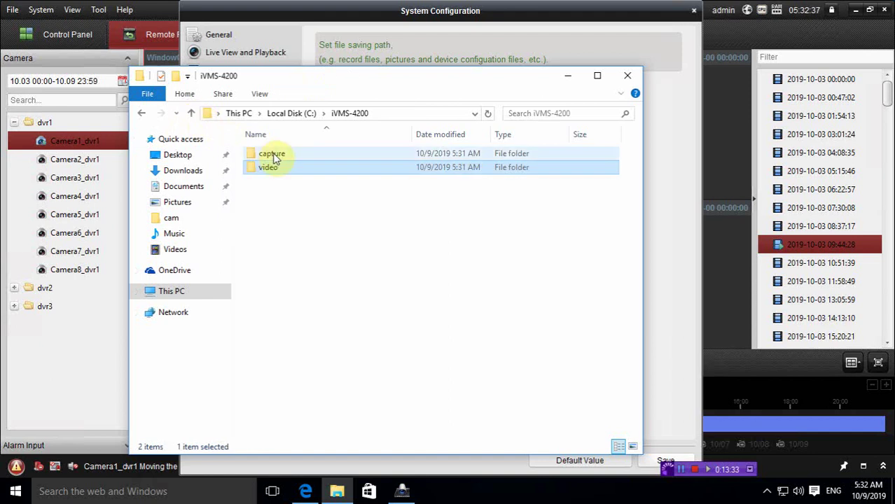
double_click(274, 151)
left_click(273, 155)
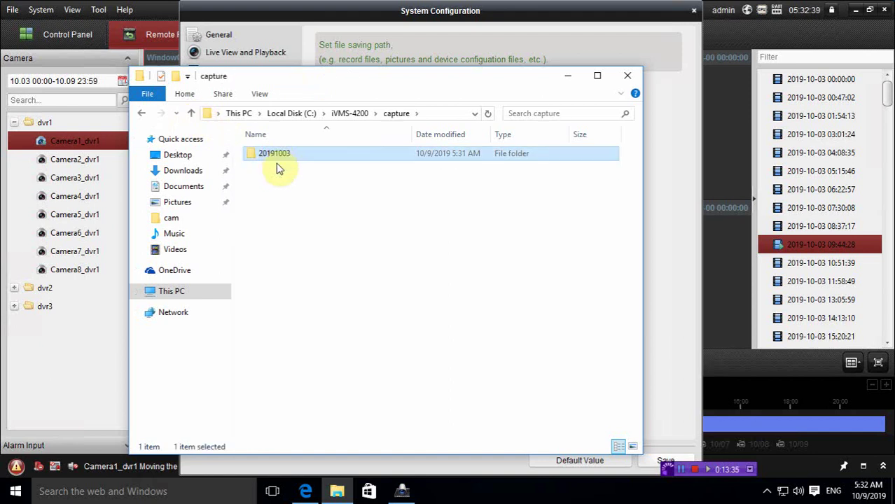
double_click(277, 157)
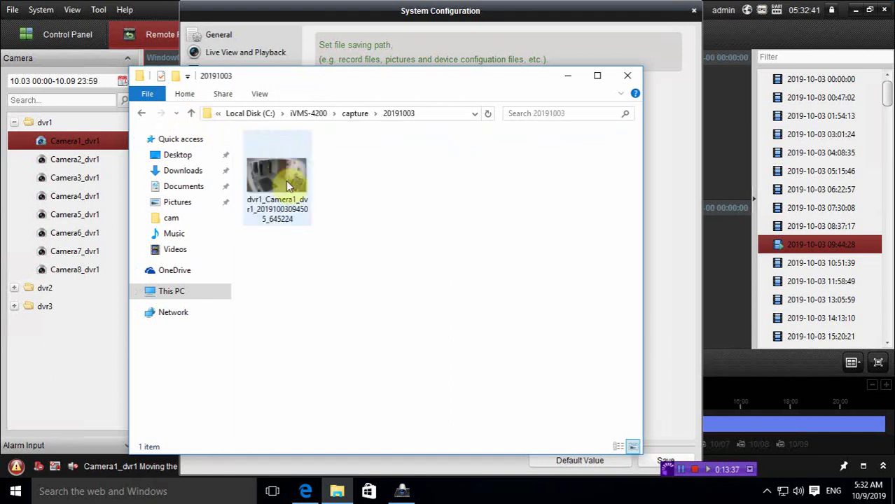
left_click(629, 79)
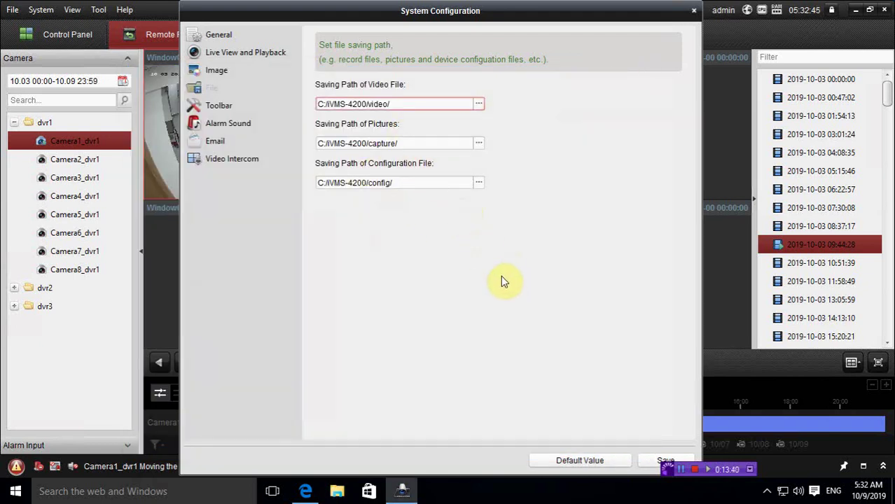
left_click(693, 10)
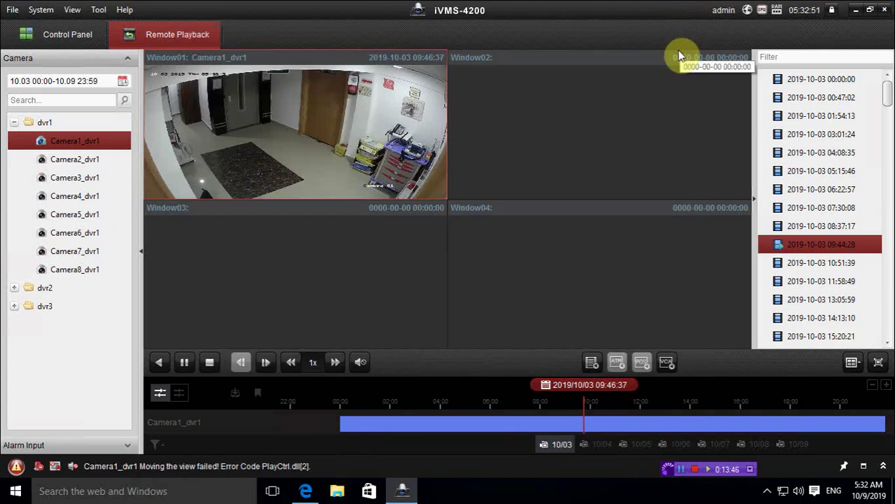
mouse_move(381, 140)
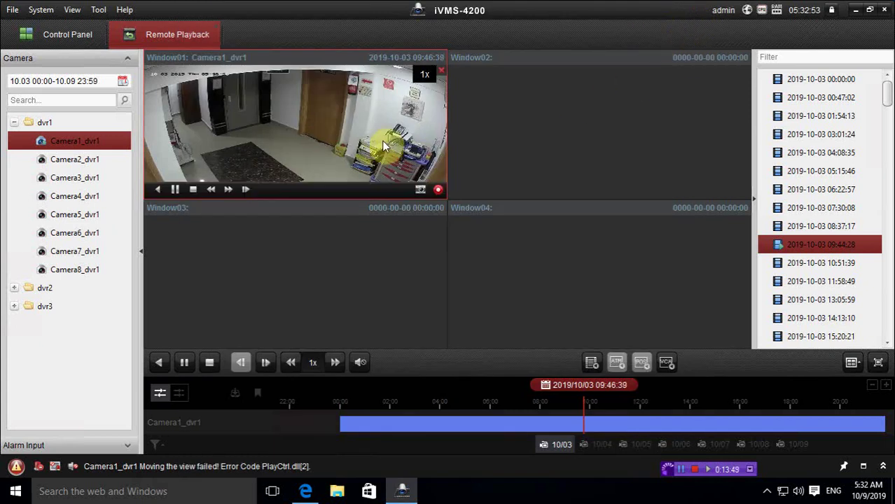
right_click(341, 135)
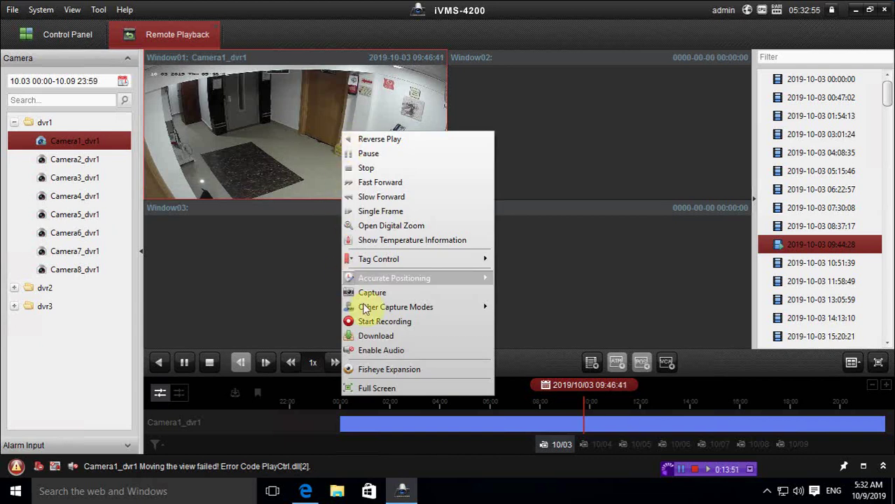
left_click(389, 336)
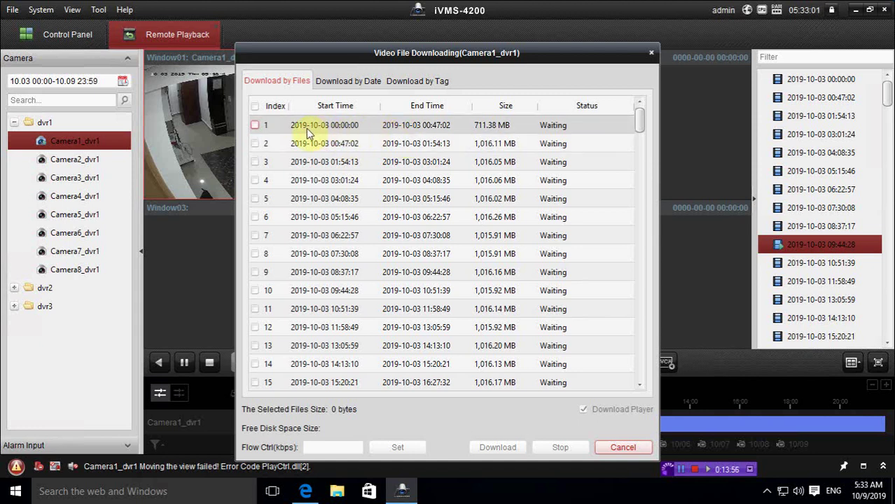
left_click(255, 218)
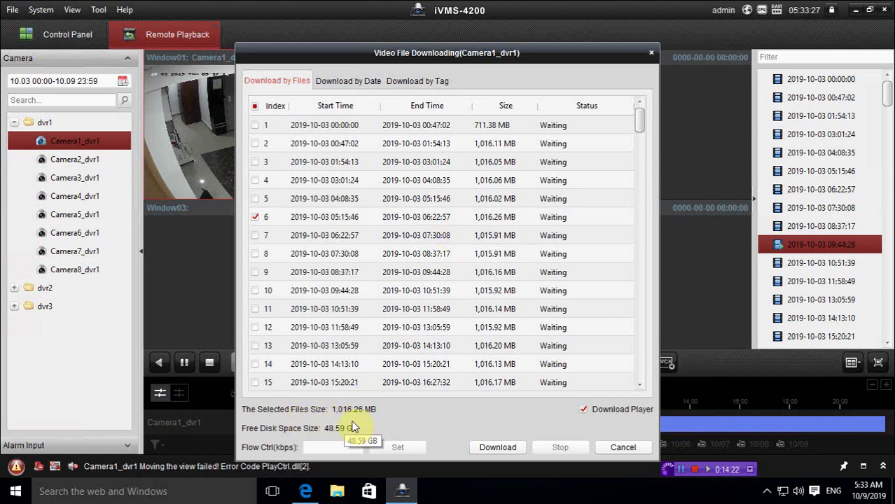
left_click(623, 448)
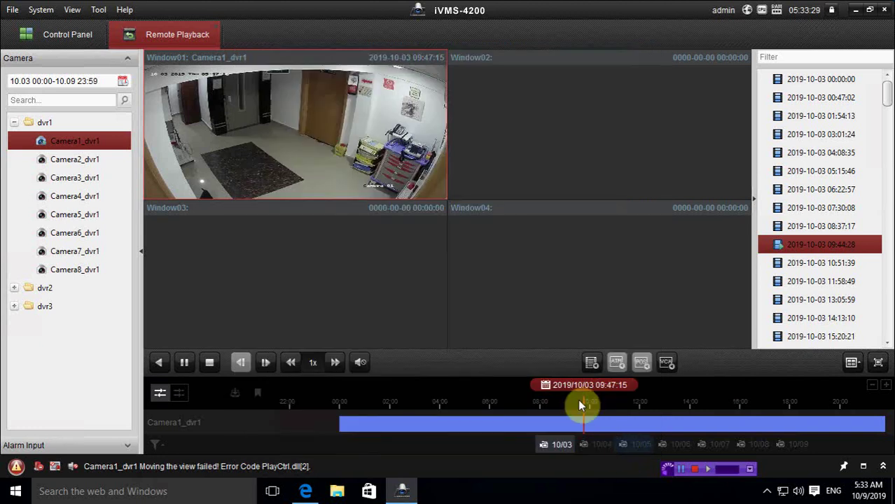
Step: Close Remote Playback, confirming that Camera1's playback stops
mouse_move(280, 114)
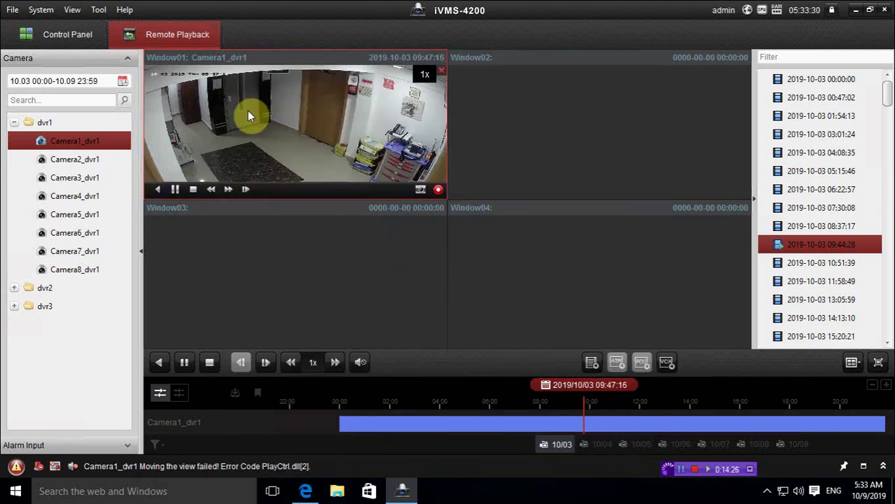
left_click(218, 28)
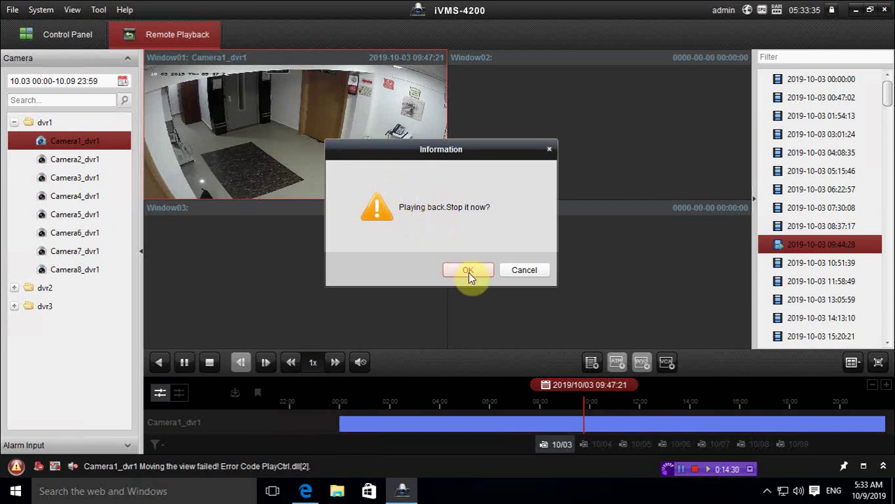
left_click(449, 263)
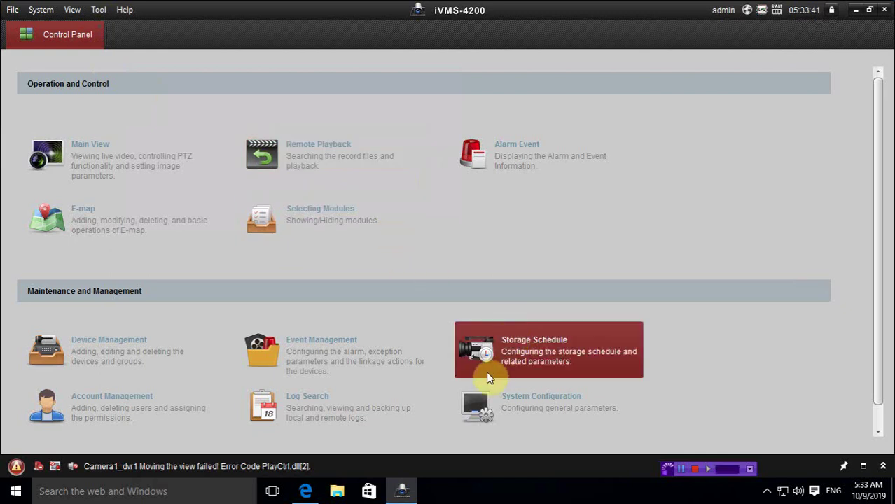
Step: Review System Configuration's Image, File, General and Live View and Playback settings, then close it
left_click(519, 403)
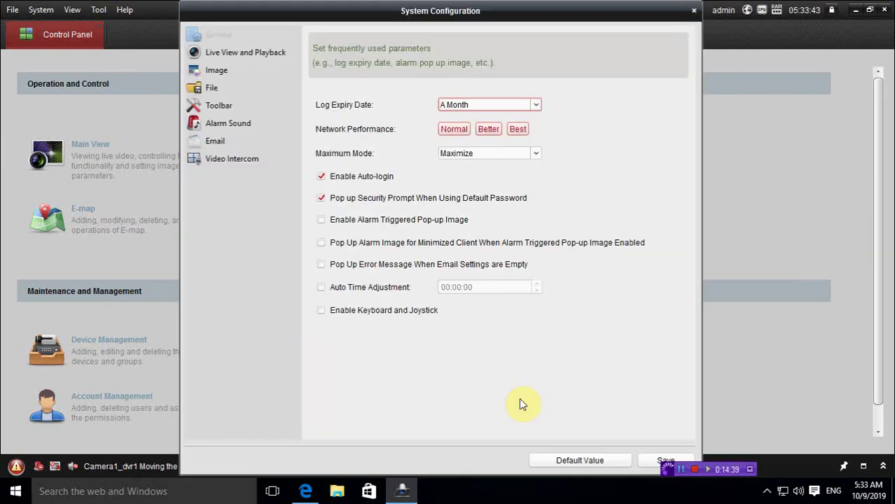
left_click(229, 72)
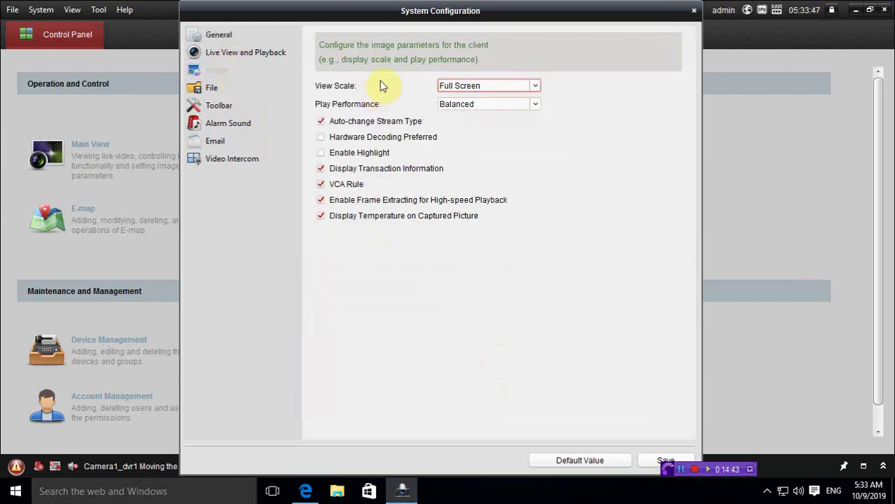
left_click(213, 86)
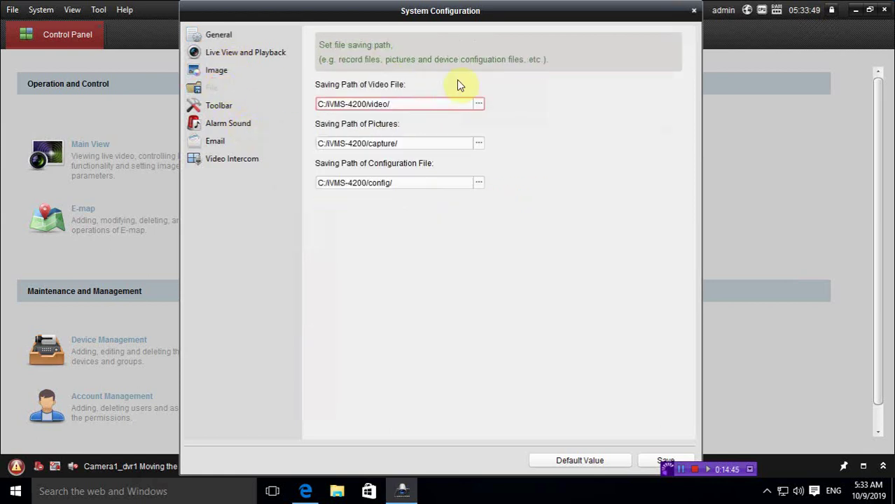
left_click(224, 35)
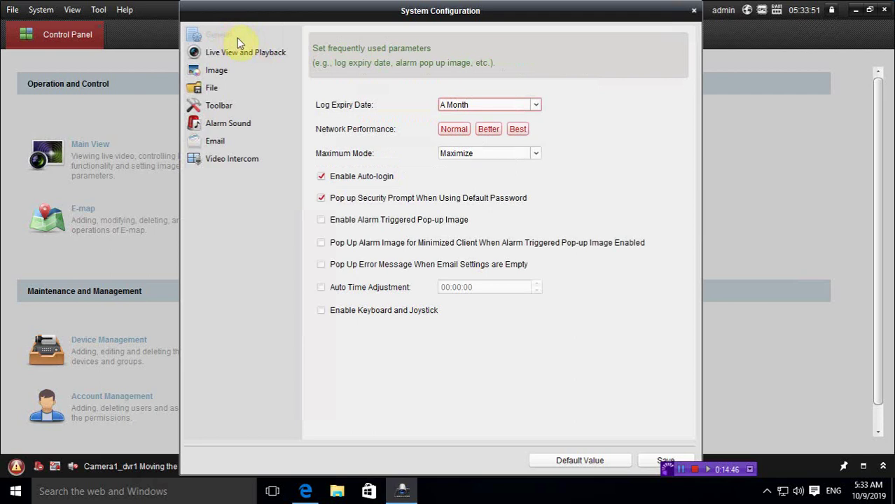
left_click(252, 53)
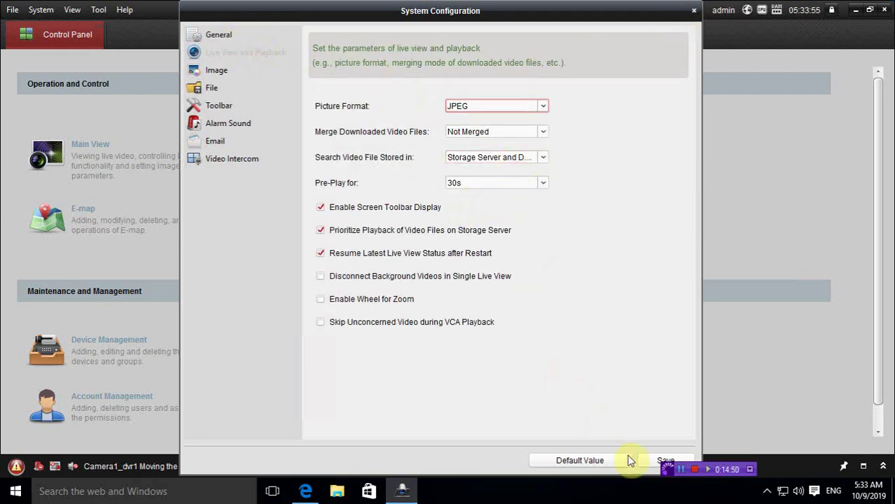
left_click(693, 12)
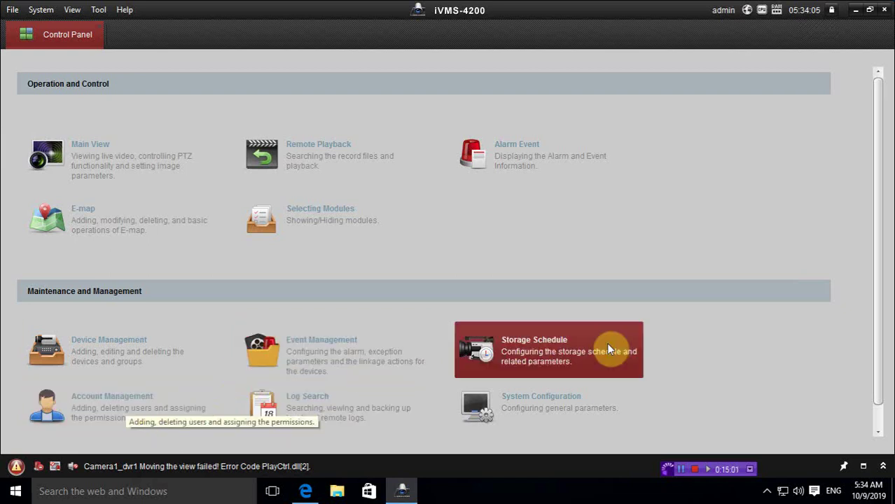
Step: Open Account Management to see the single super user, then reopen System Configuration from Control Panel
left_click_drag(884, 335, 879, 410)
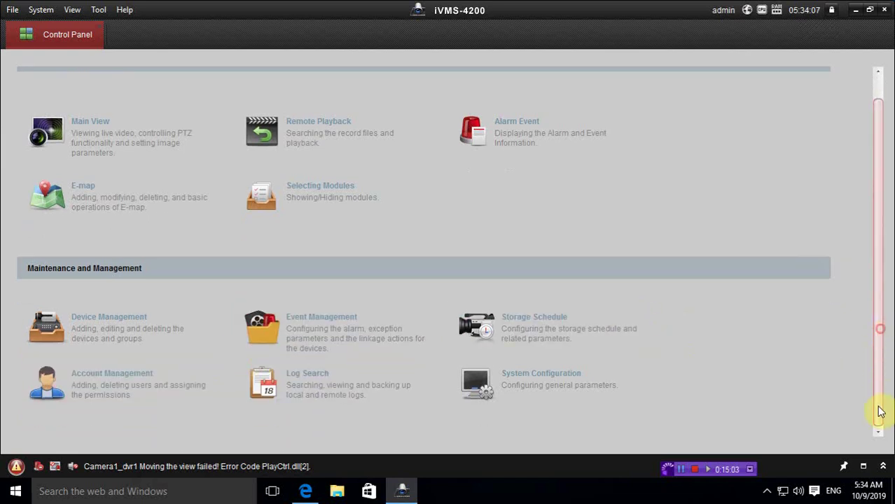
left_click(101, 376)
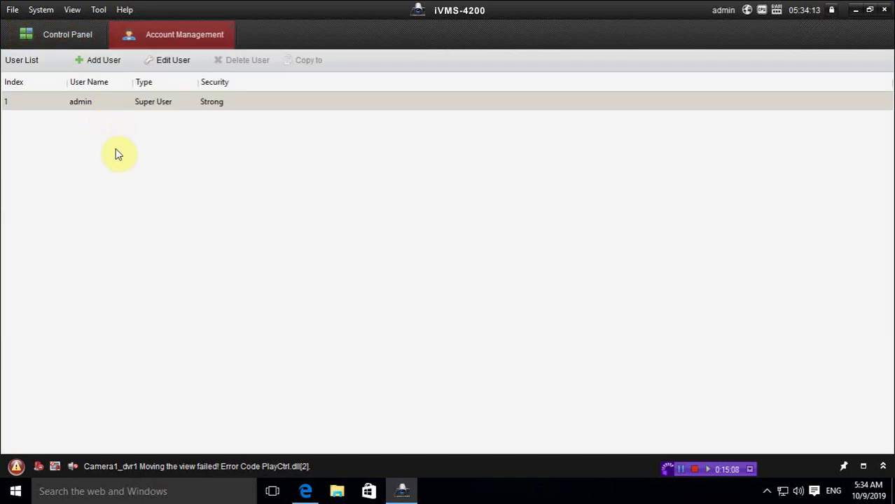
left_click(76, 33)
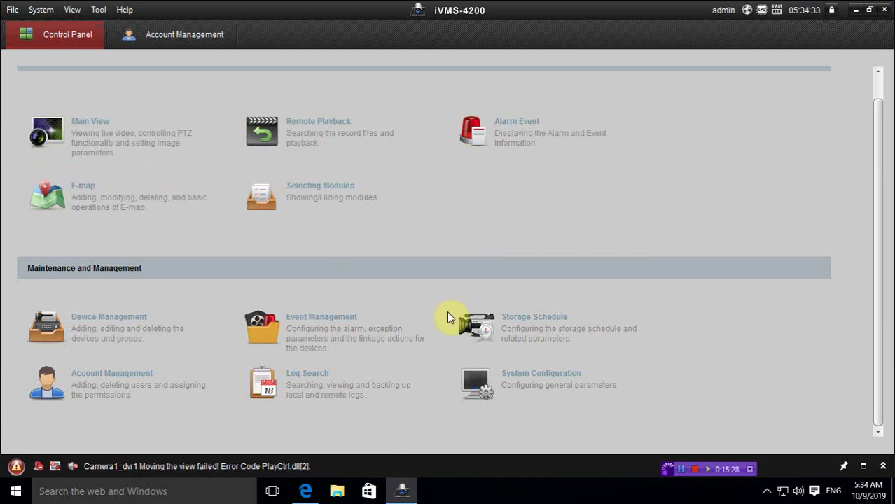
left_click(499, 378)
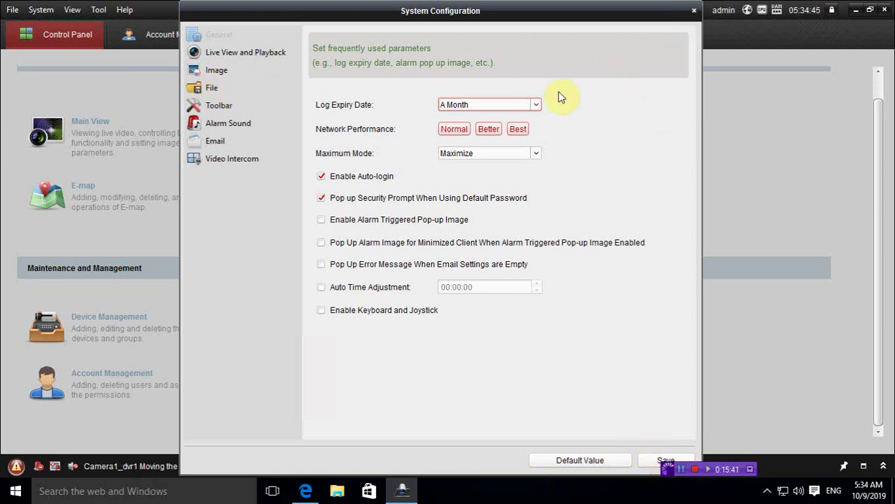
Step: Close System Configuration and open Device Management from the Control Panel
left_click(693, 11)
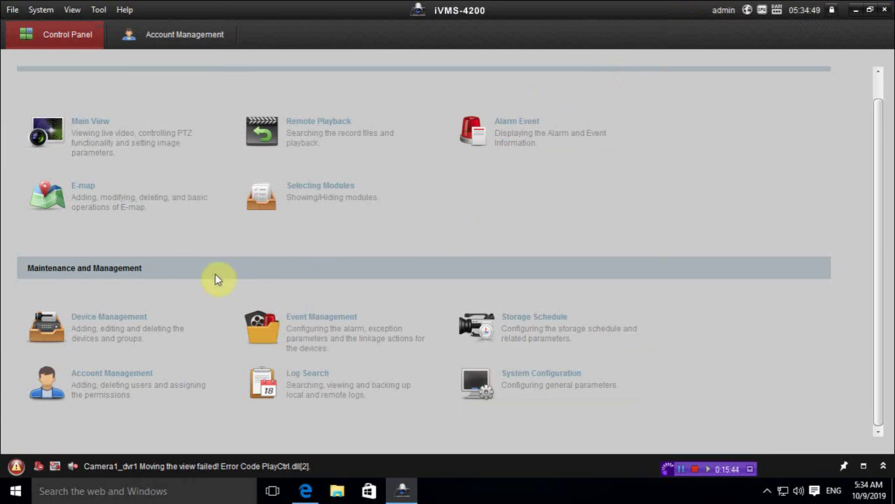
left_click(134, 324)
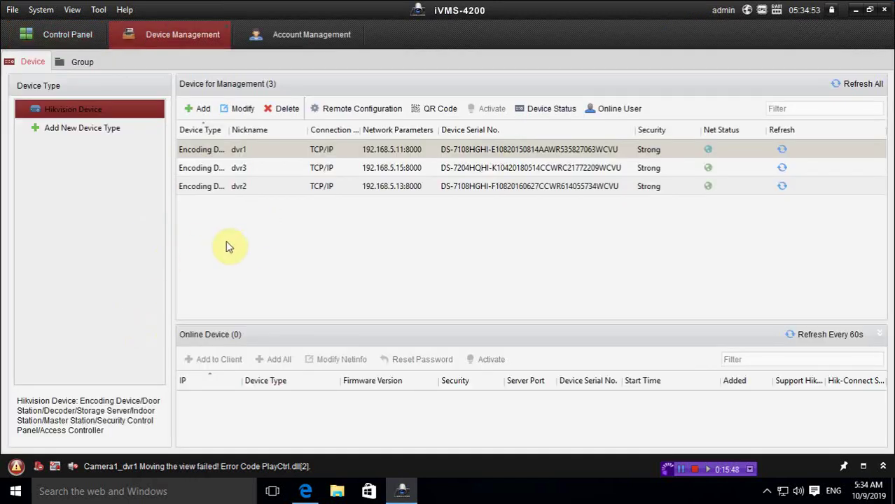
mouse_move(211, 23)
left_click(67, 32)
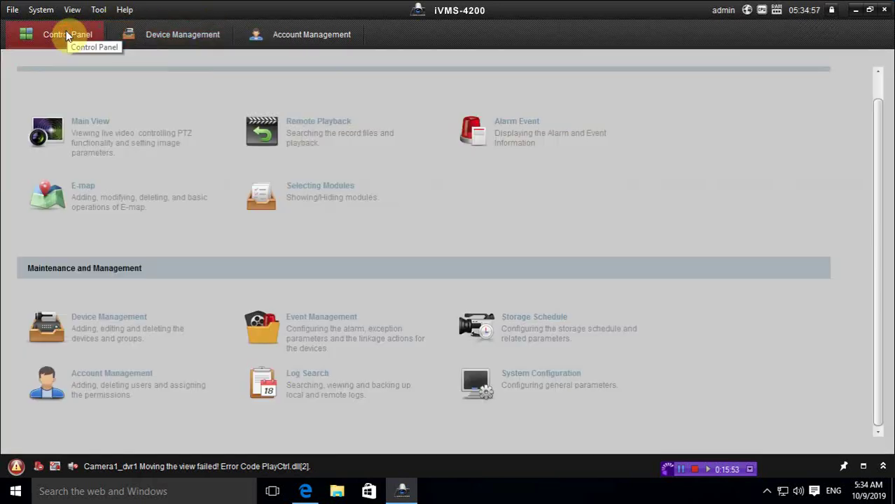
Step: Open Tool > Storage Schedule listing dvr1's eight cameras, then return to the Control Panel
left_click(100, 9)
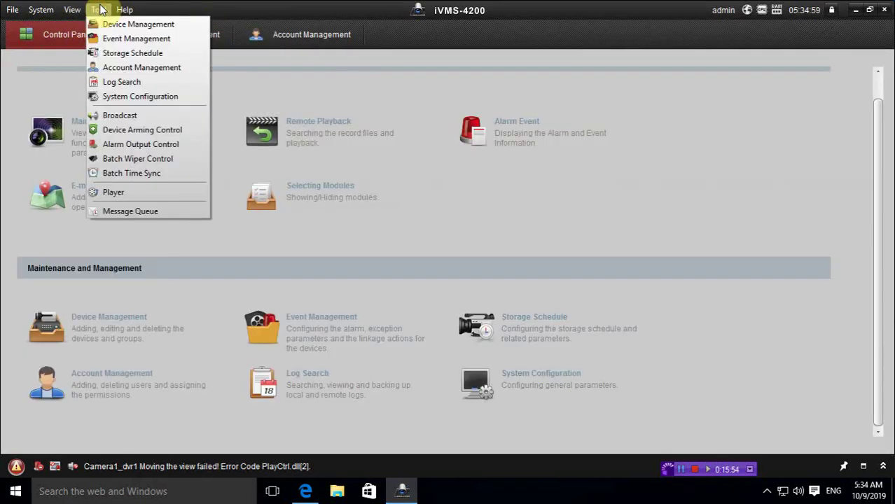
left_click(141, 53)
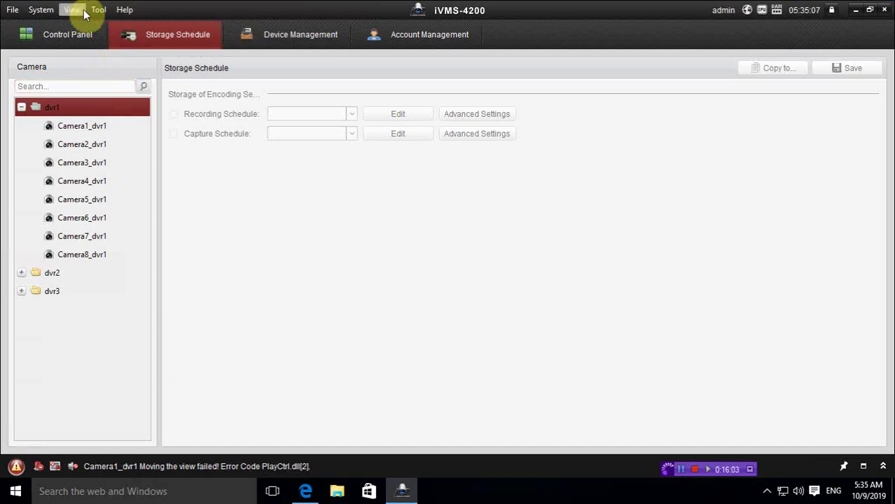
left_click(40, 10)
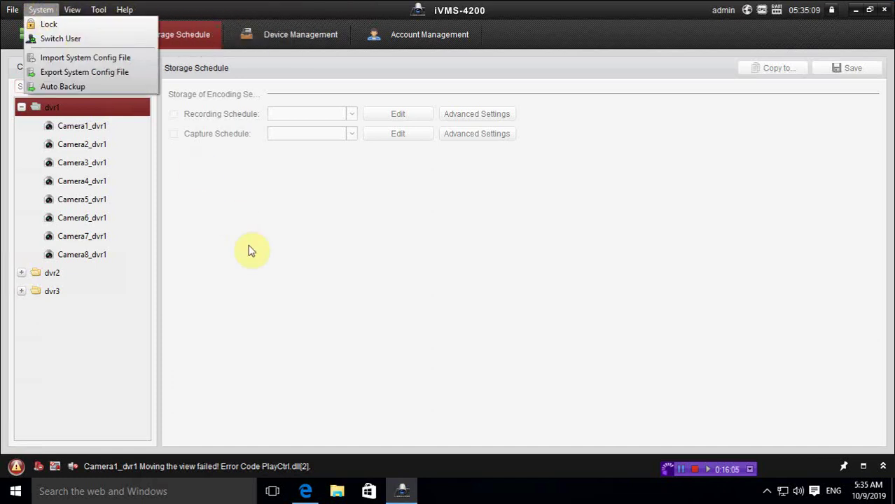
left_click(258, 259)
left_click(57, 33)
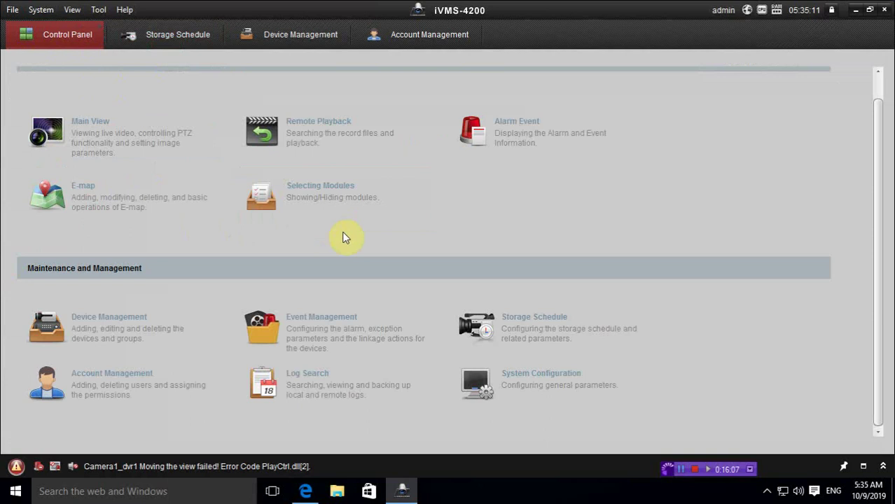